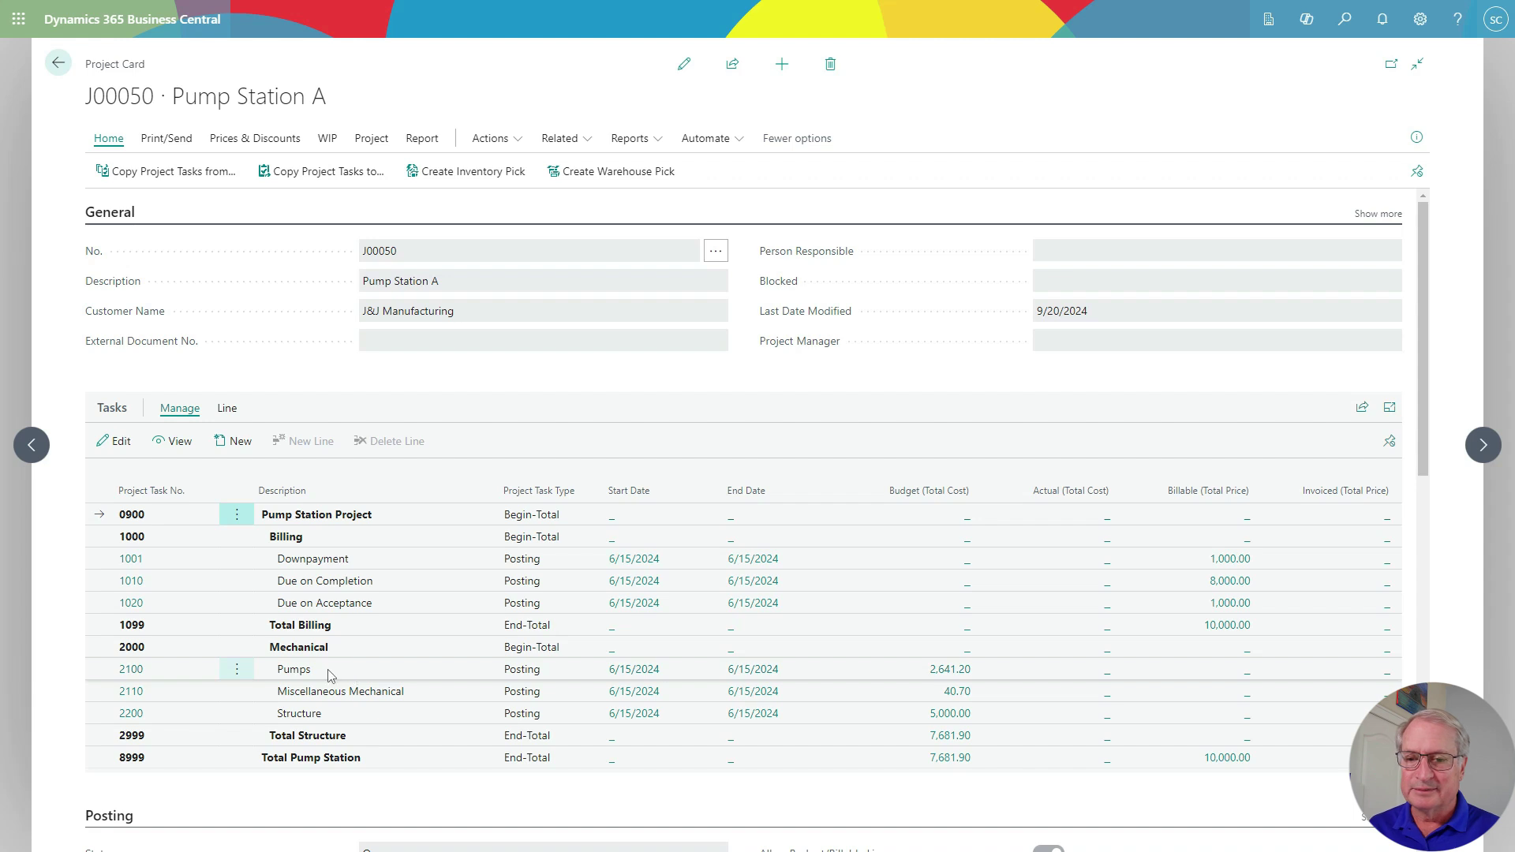
Open the planning lines for task 2100 Pumps on project J00050 Pump Station A
left_click(353, 673)
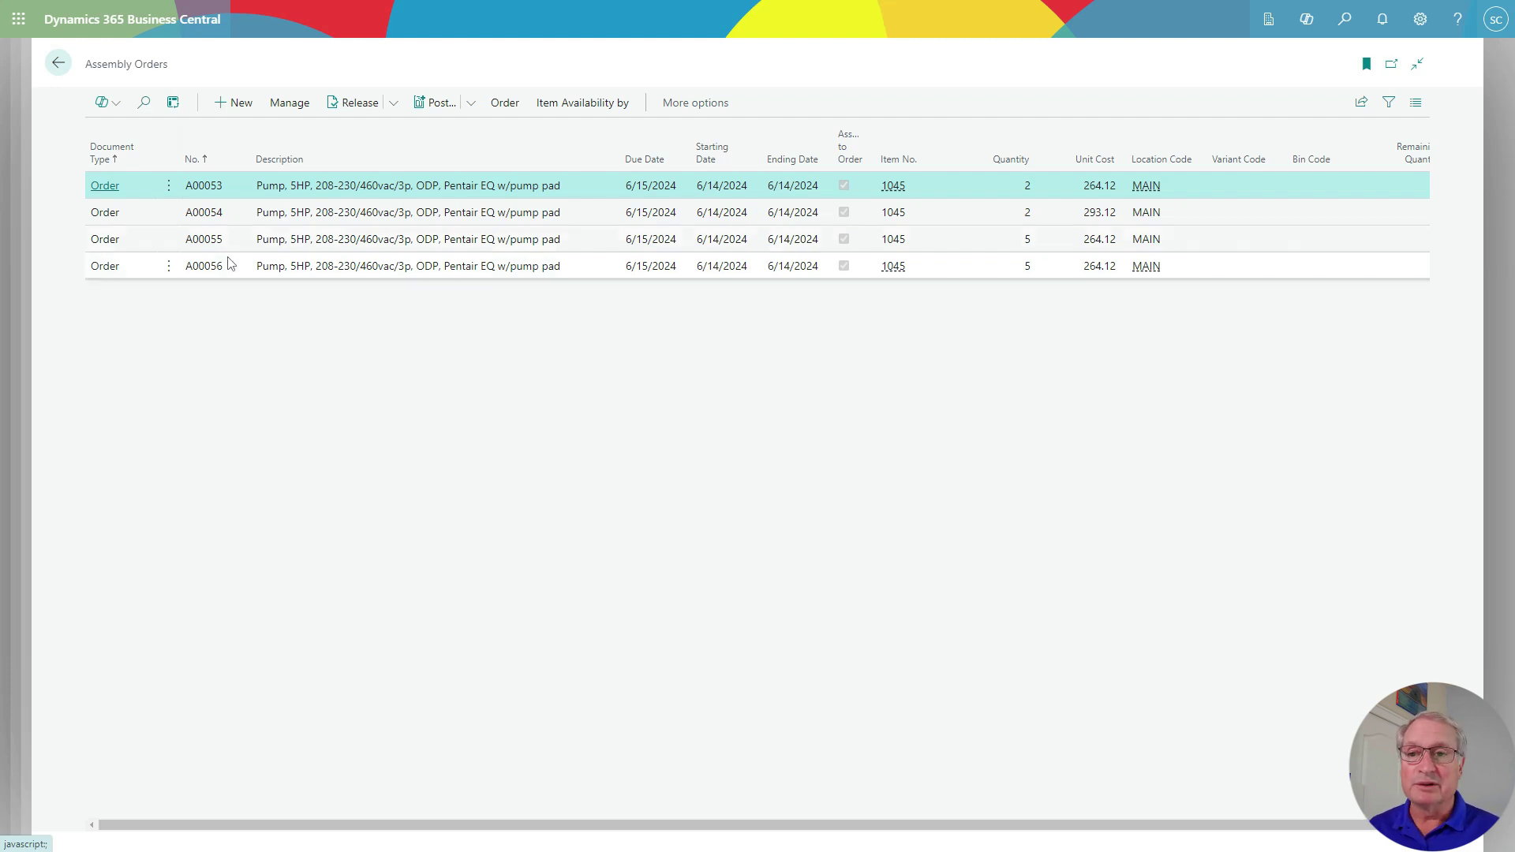
Look at assembly order A00055, then open order A00056 for the 5HP pump
left_click(105, 239)
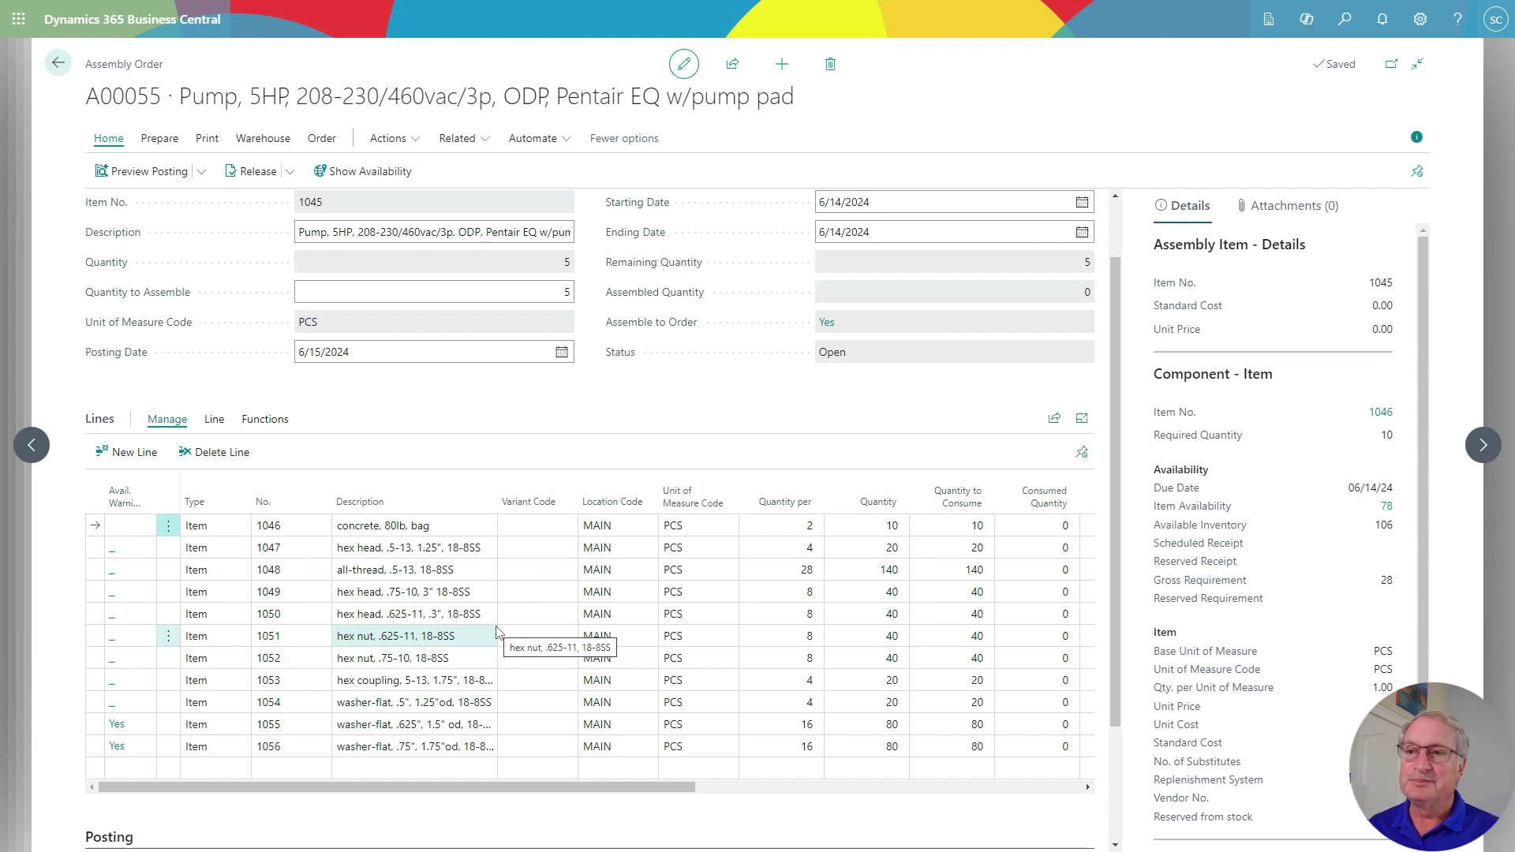
key("Escape")
left_click(111, 269)
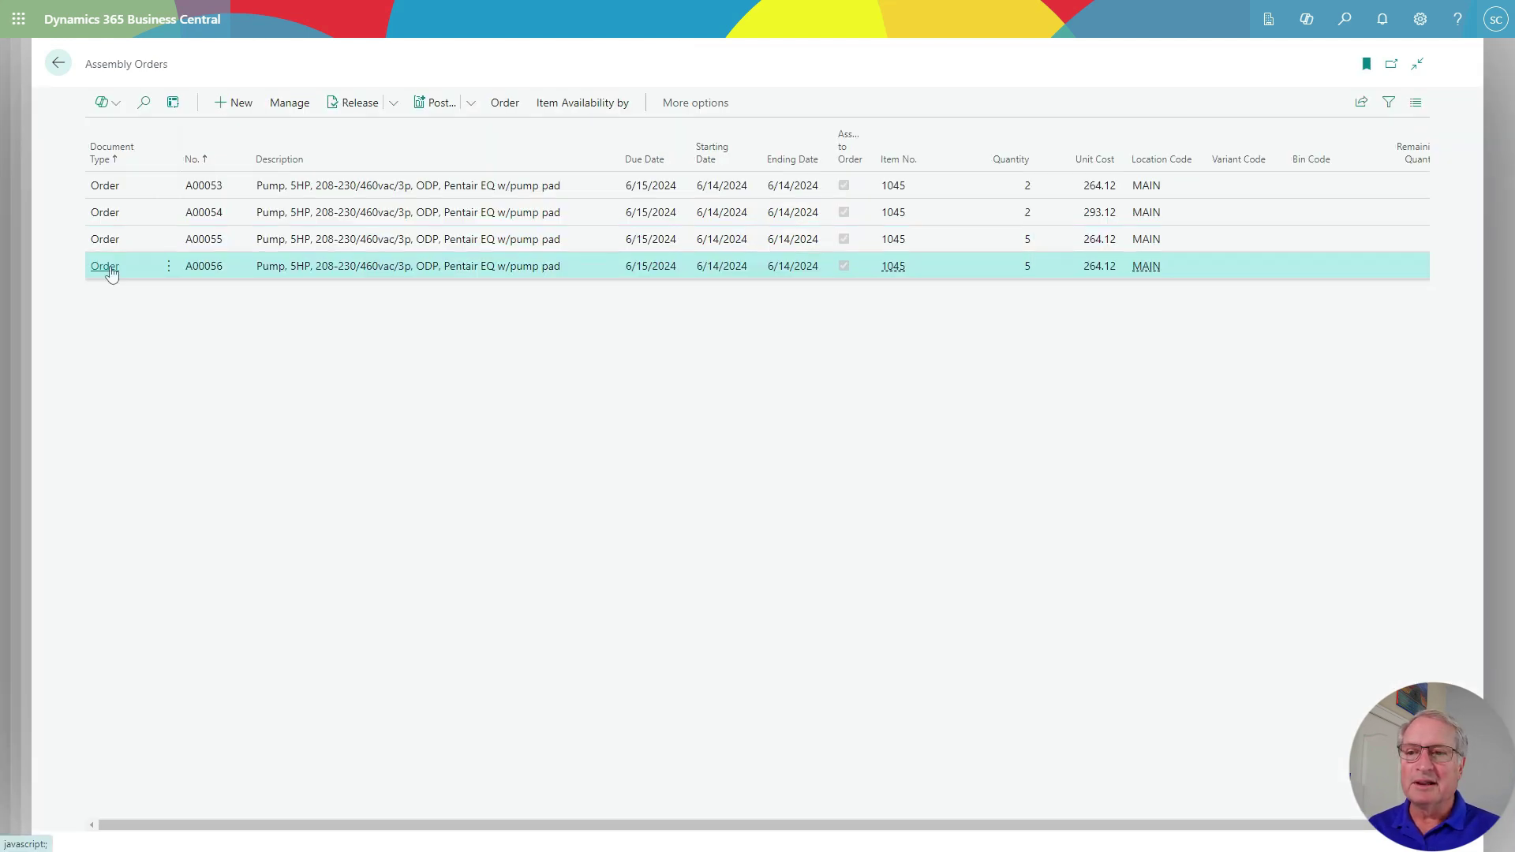
left_click(106, 267)
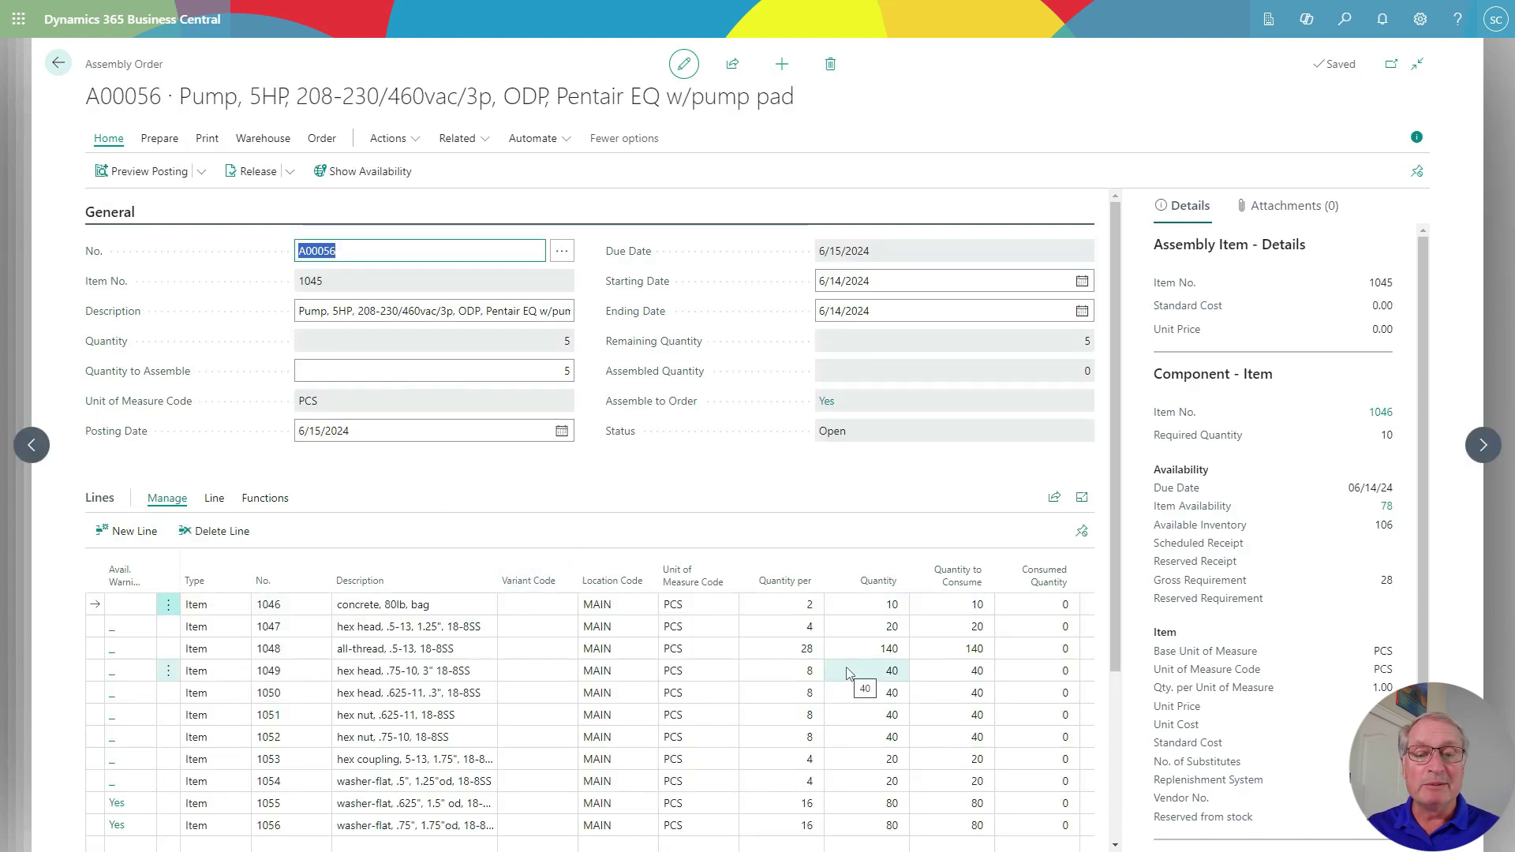
Set Quantity per to 32 on washer lines 1055 and 1056
scroll(751, 702, "down", 2)
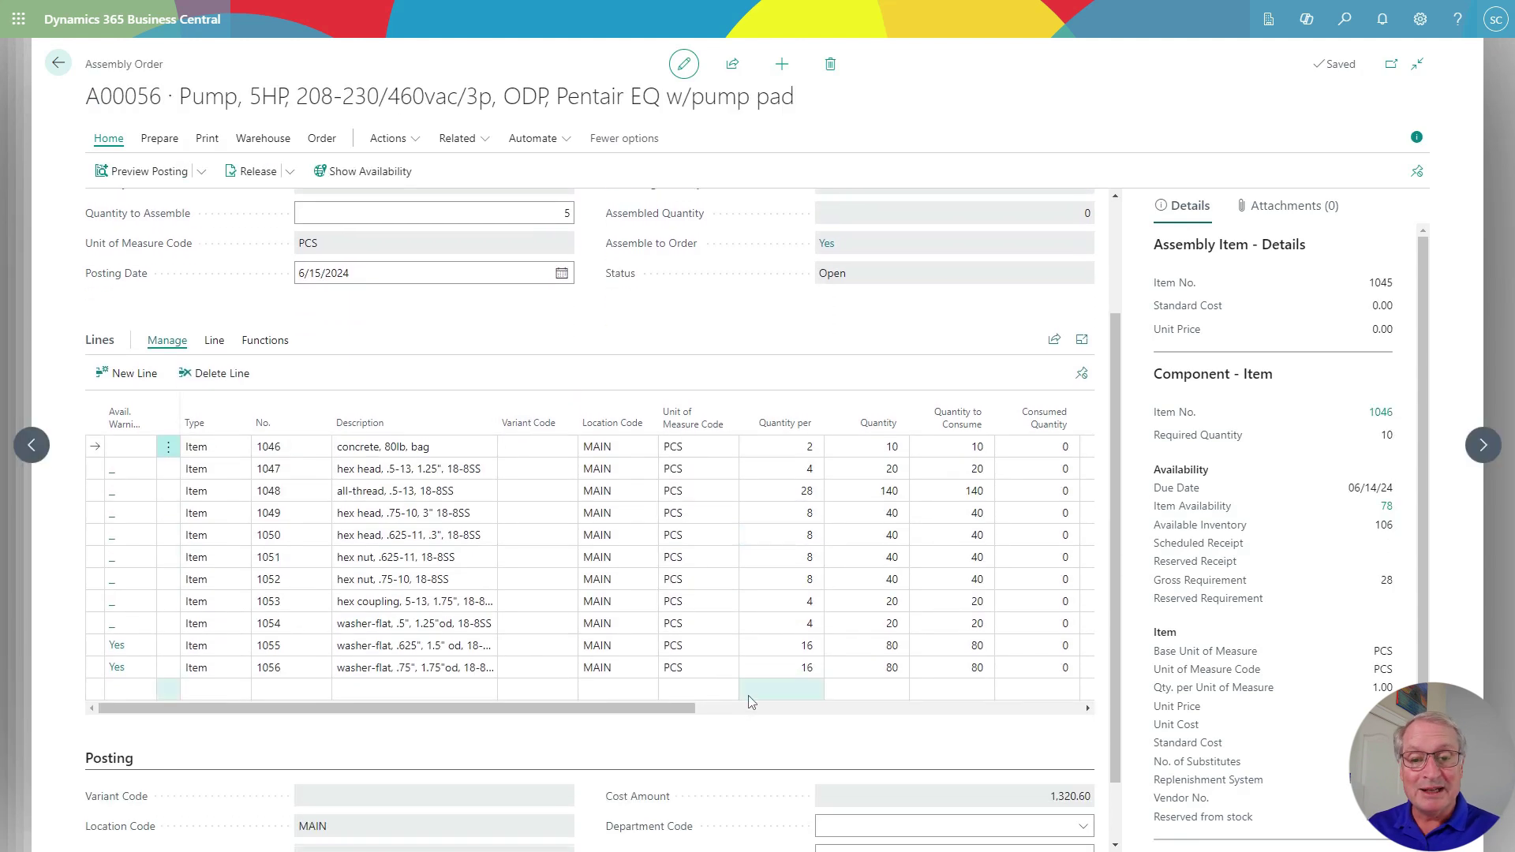
left_click(806, 647)
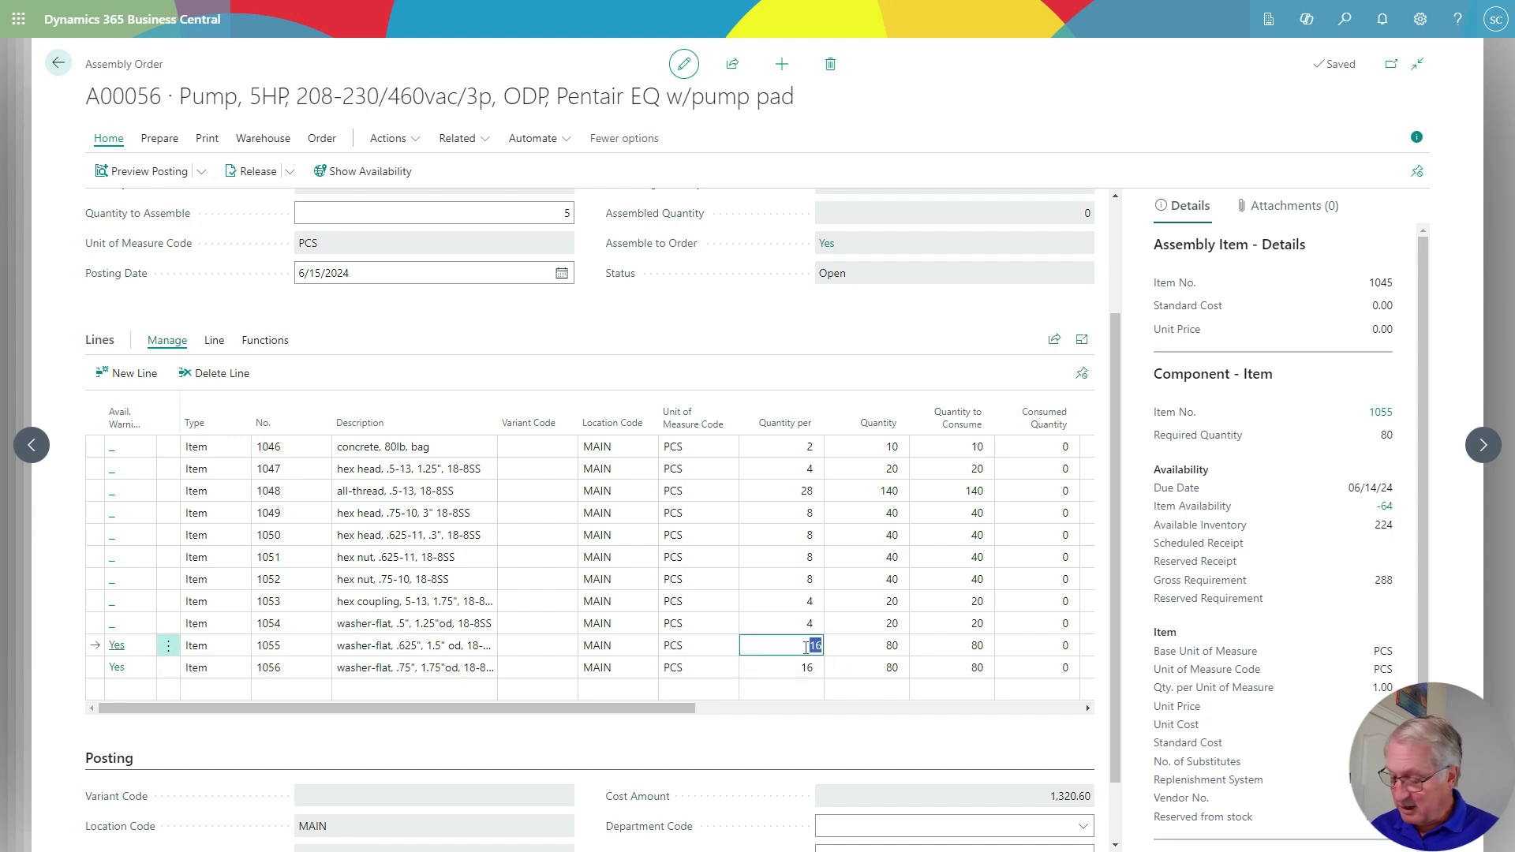
type("32")
left_click(809, 669)
type("32")
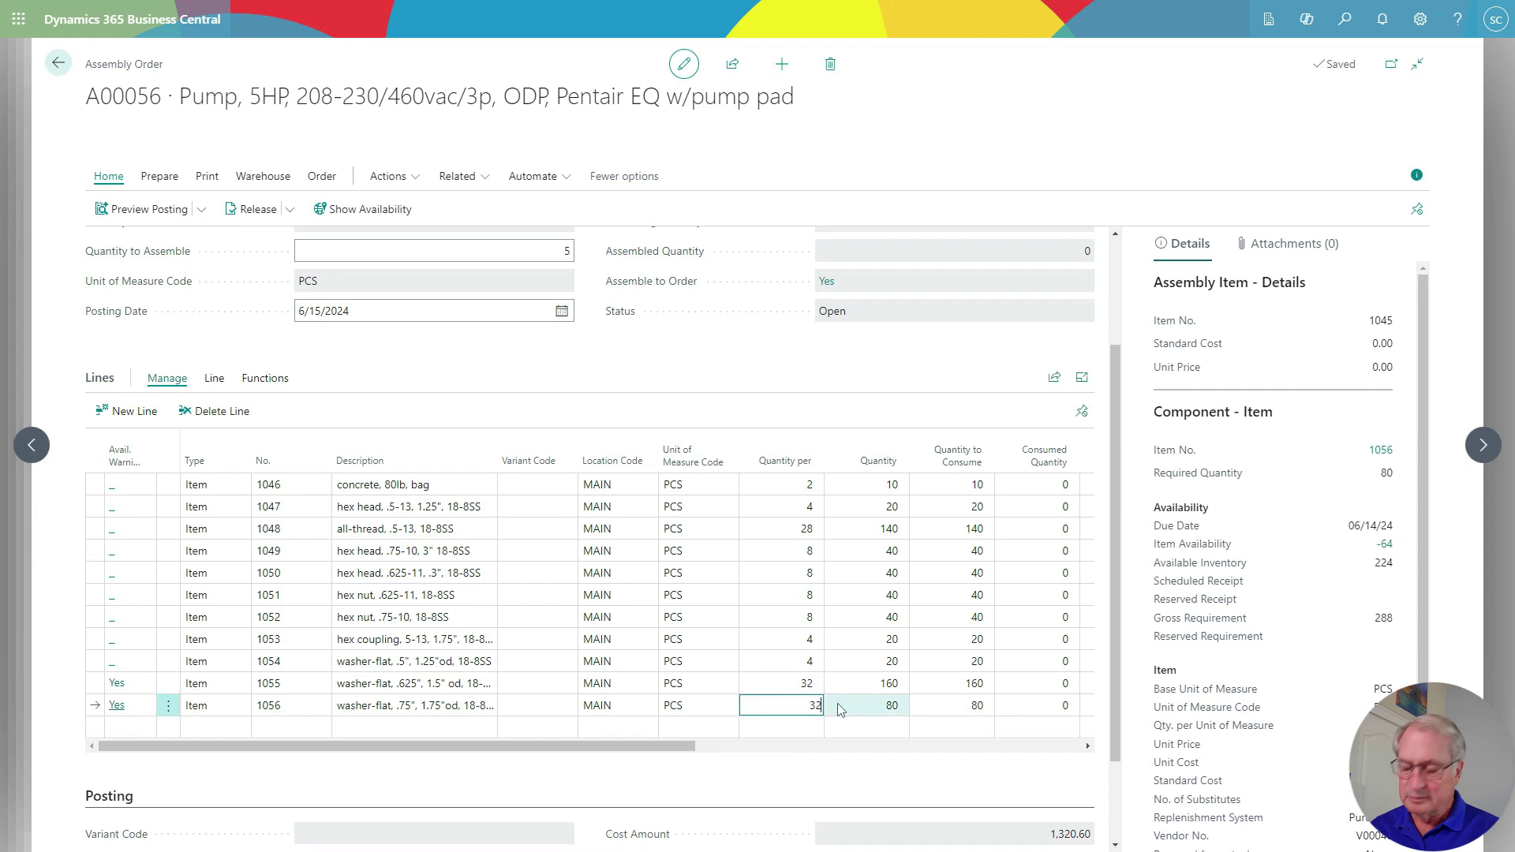
key("Tab")
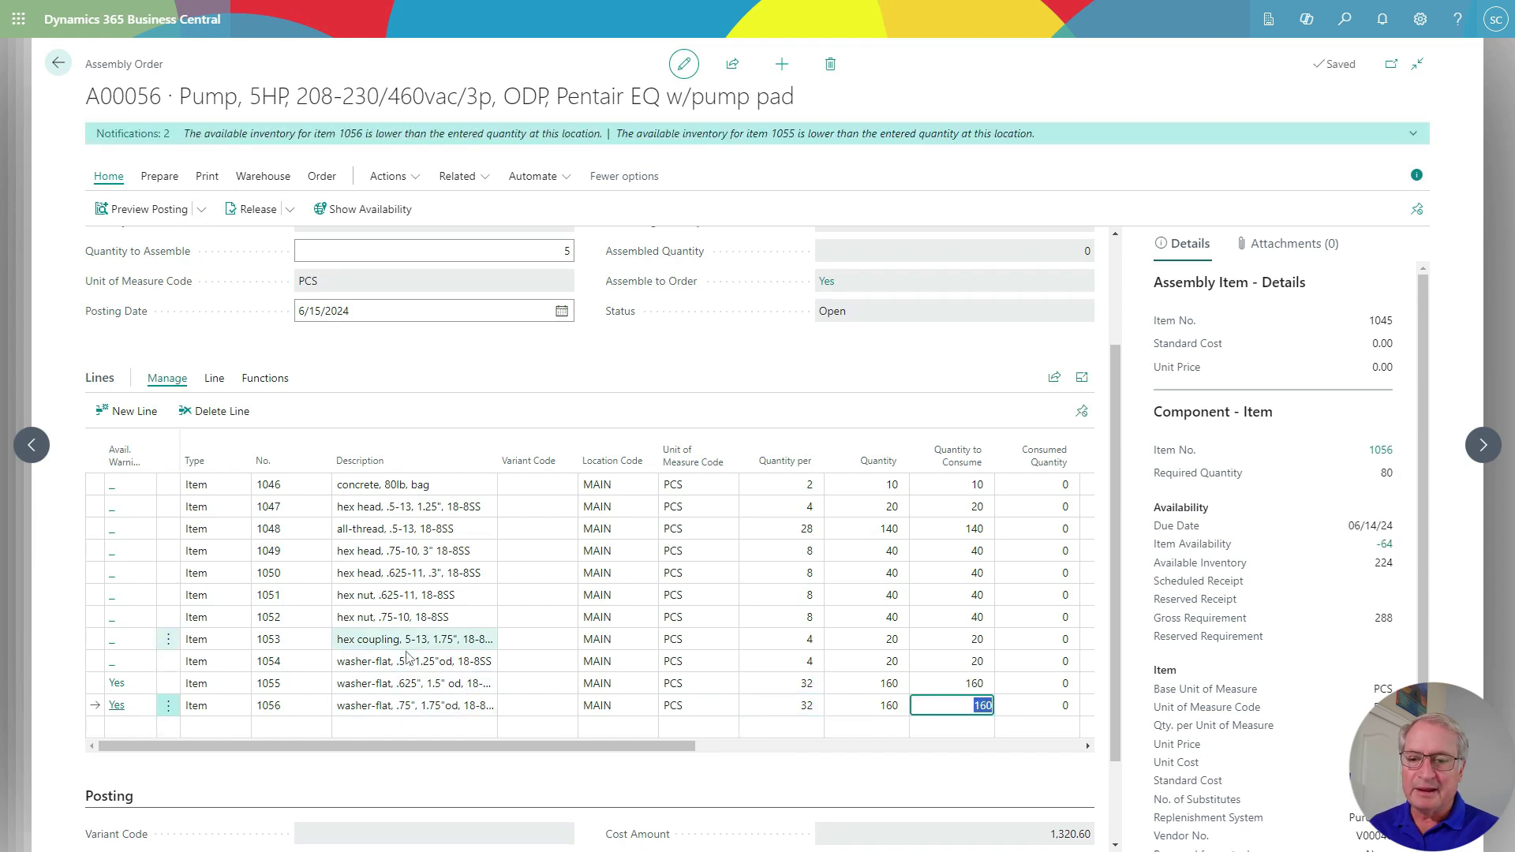
Add an item line for 1004 Pressure sensor with Quantity per 4, giving quantity 20
left_click(229, 727)
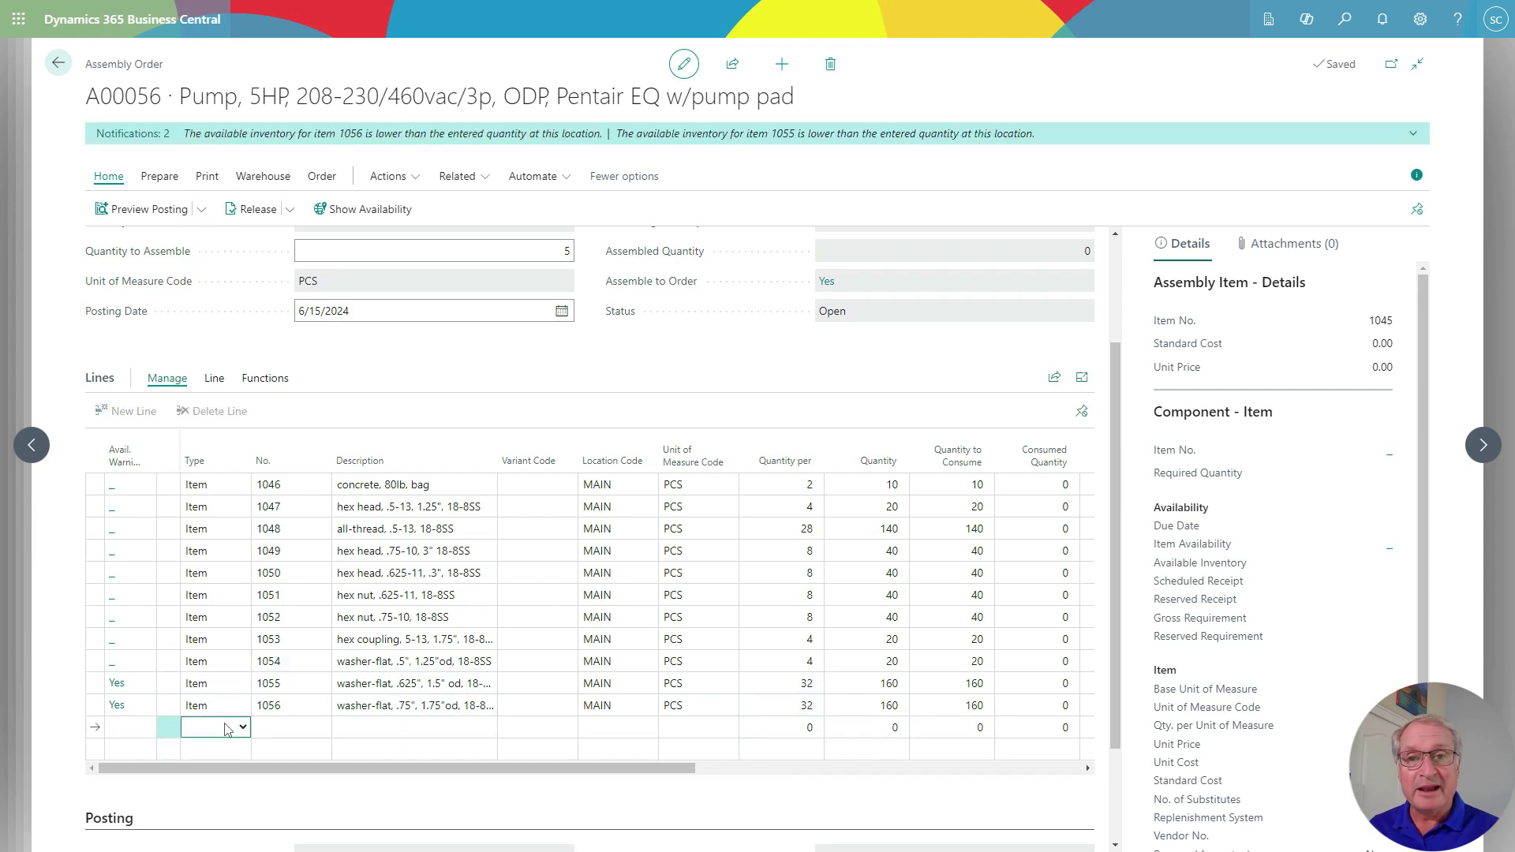
left_click(230, 728)
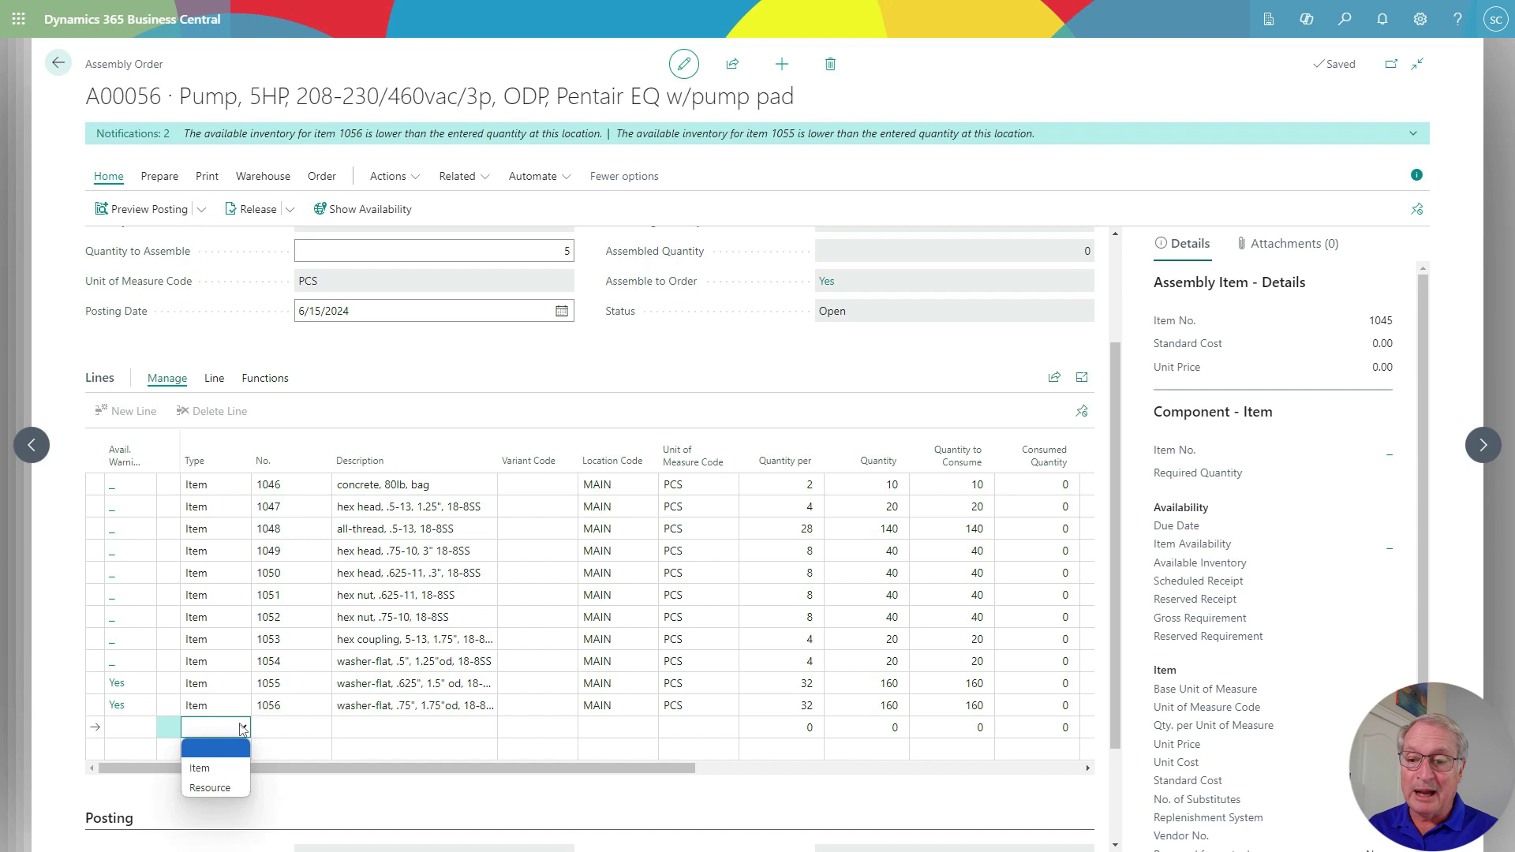
left_click(237, 763)
key("Tab")
type("1004")
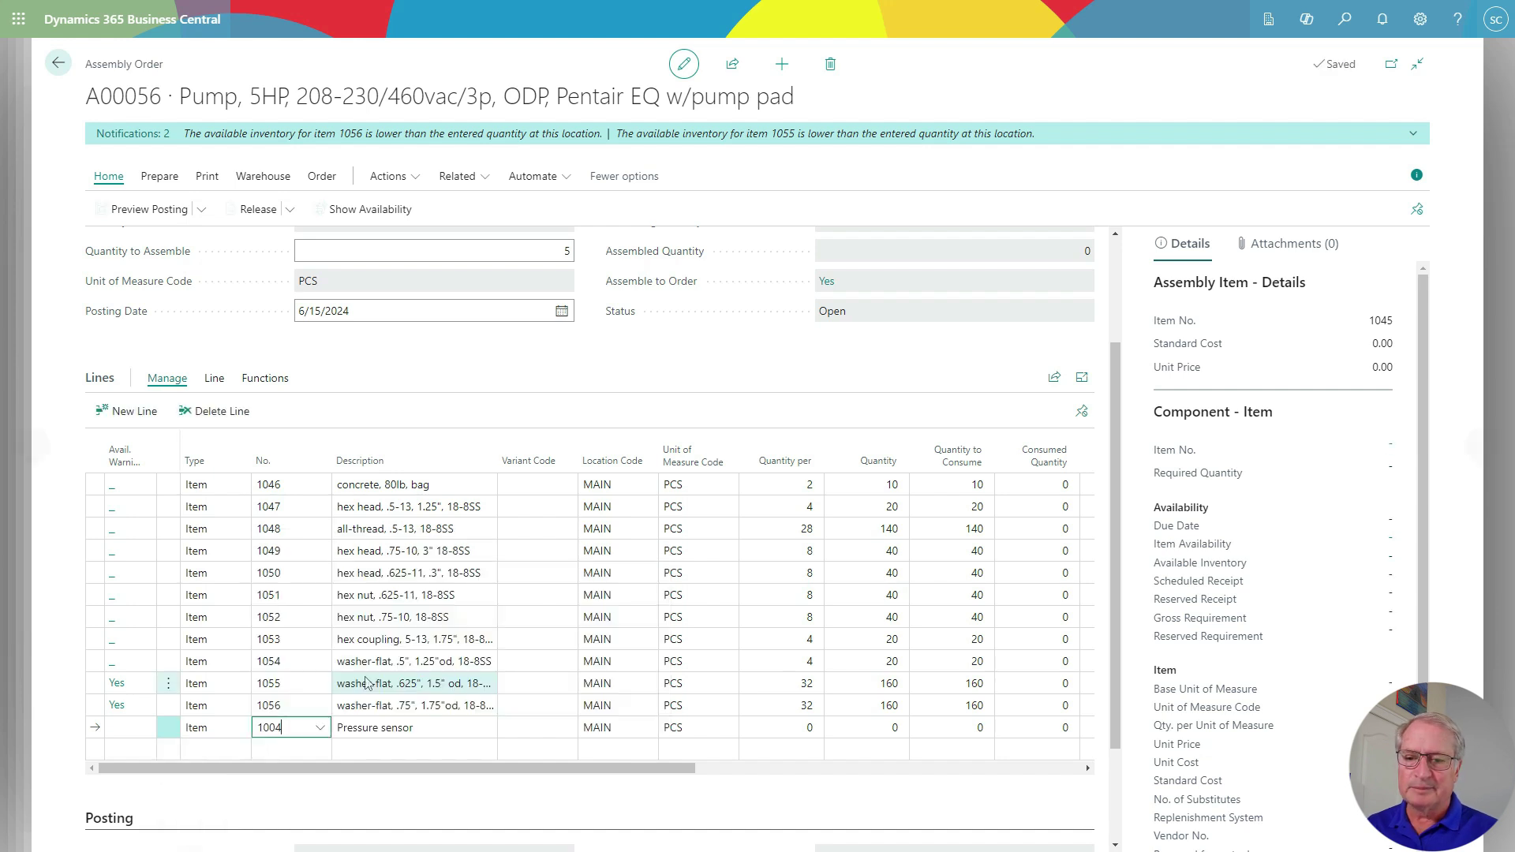
key("Return")
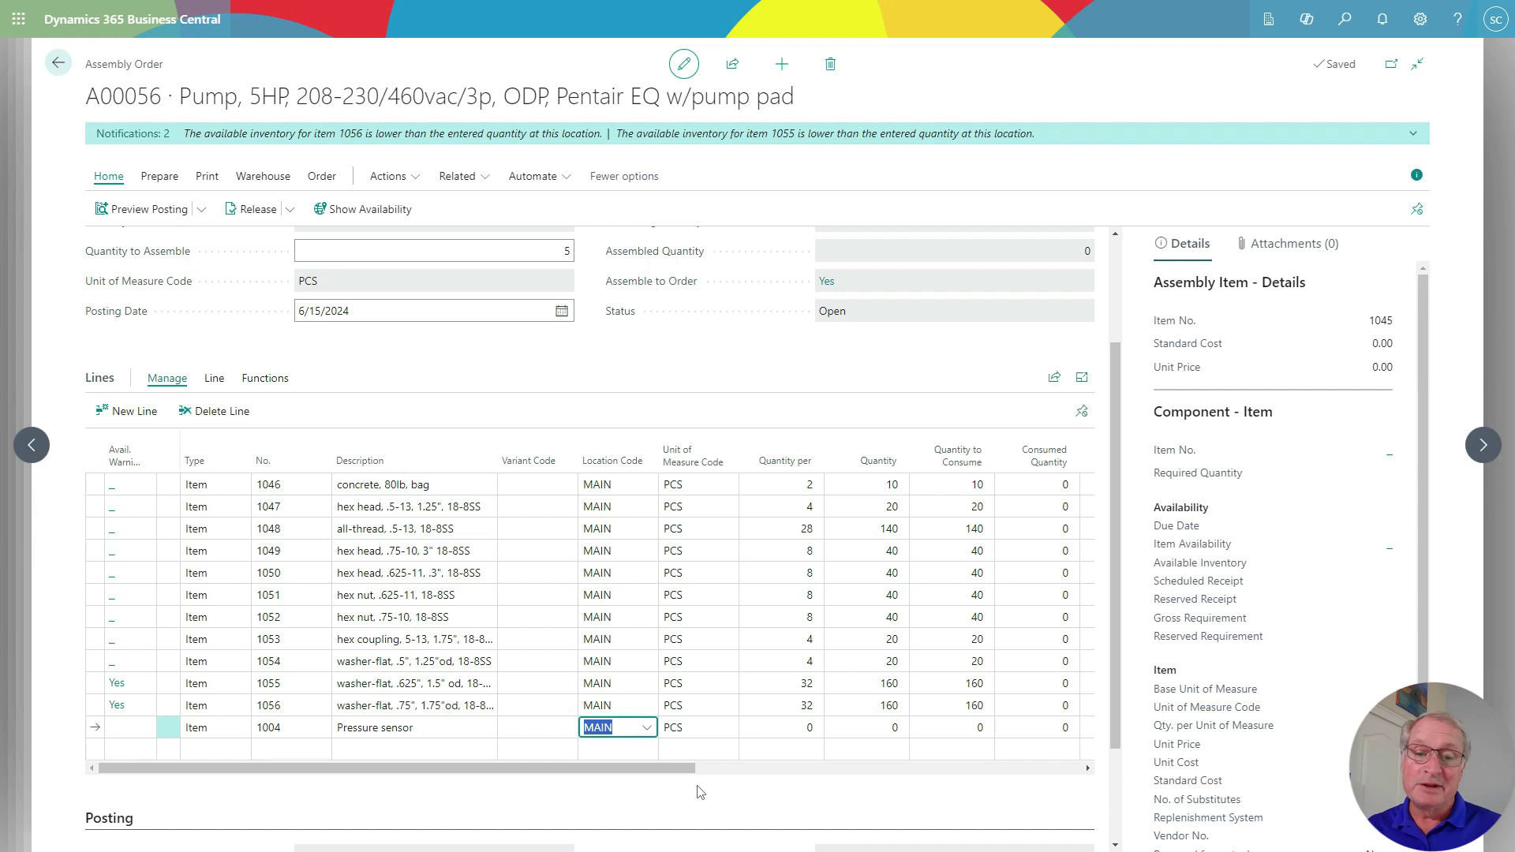
left_click(808, 725)
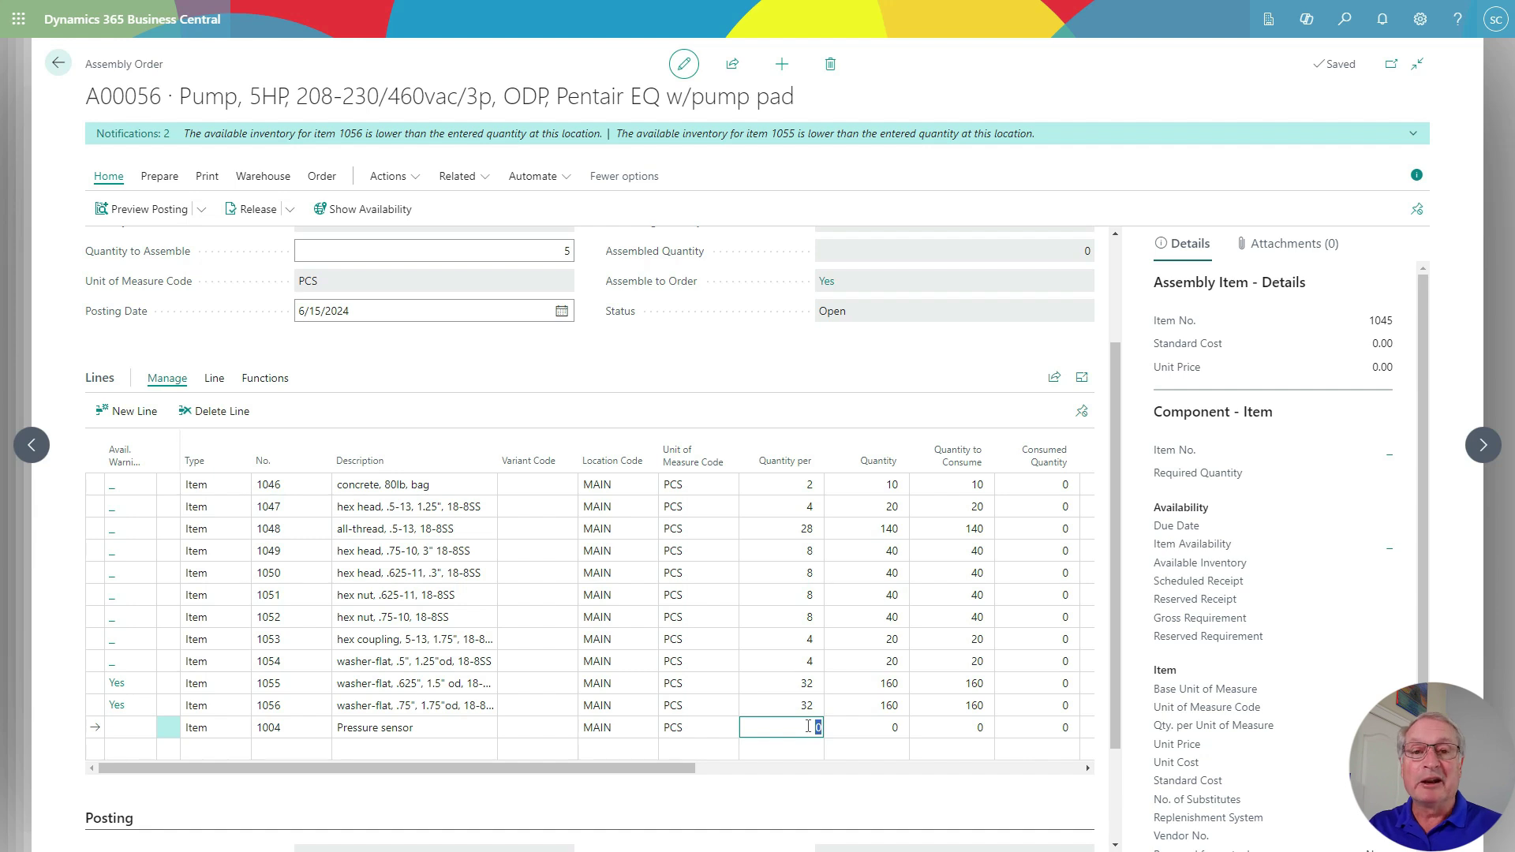
type("4")
key("Tab")
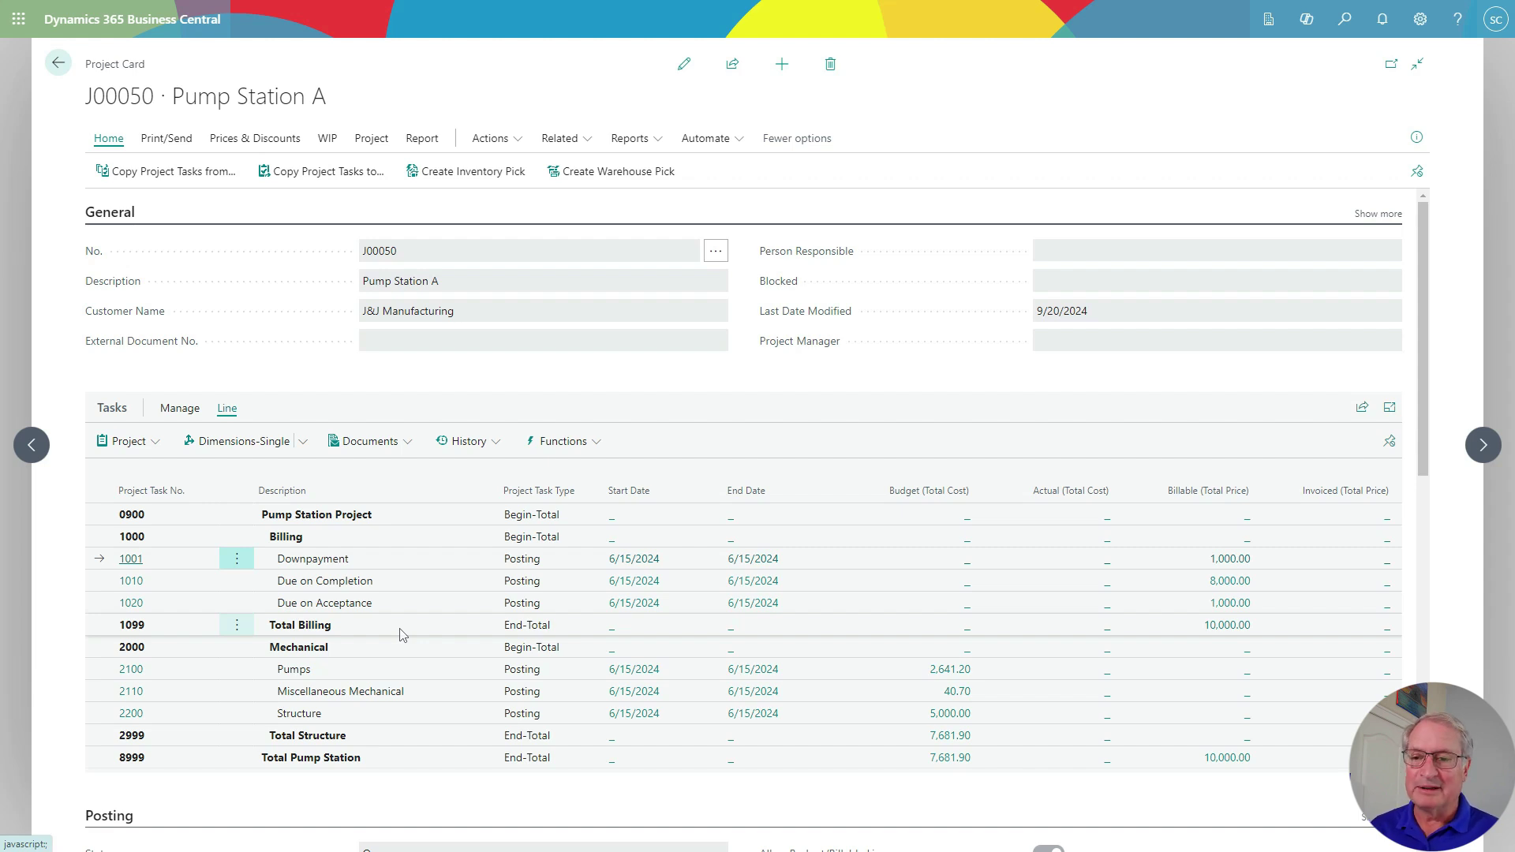
Create a new sales invoice from task 1001's 1,000.00 downpayment planning line
left_click(236, 559)
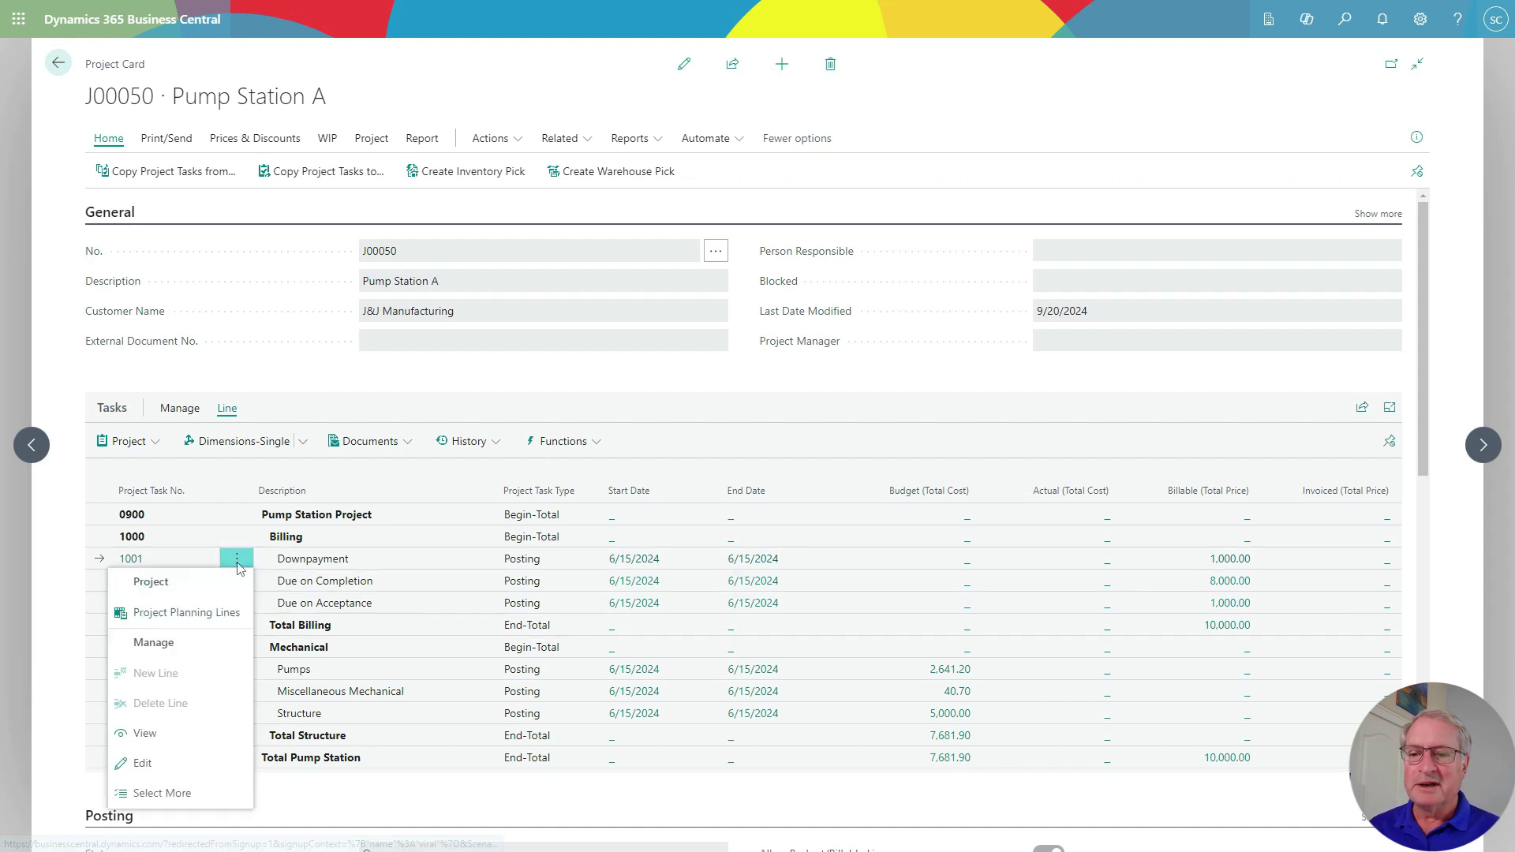
left_click(209, 614)
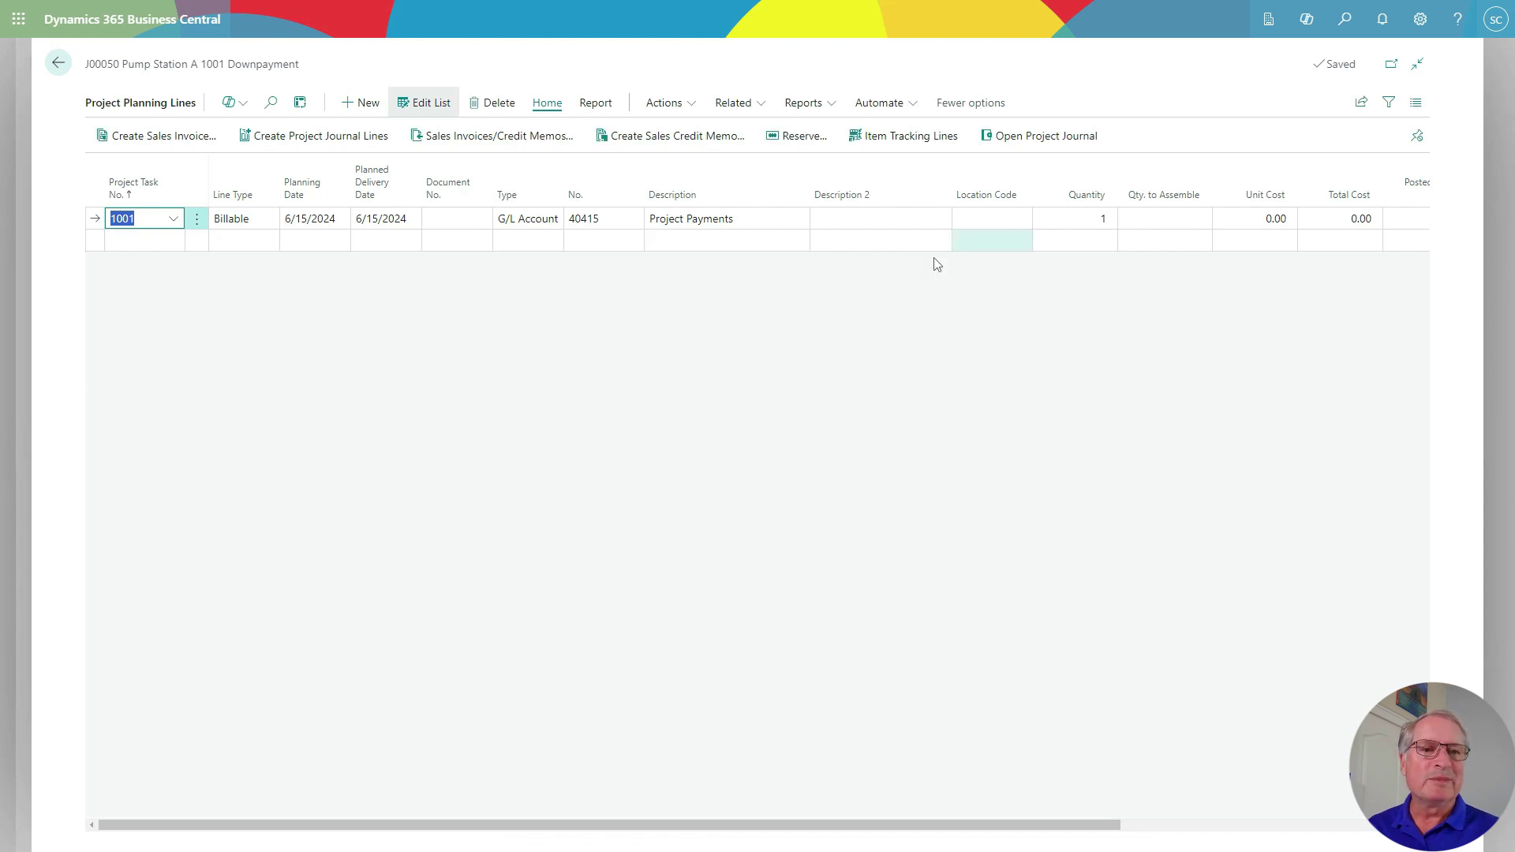
left_click_drag(819, 827, 1134, 831)
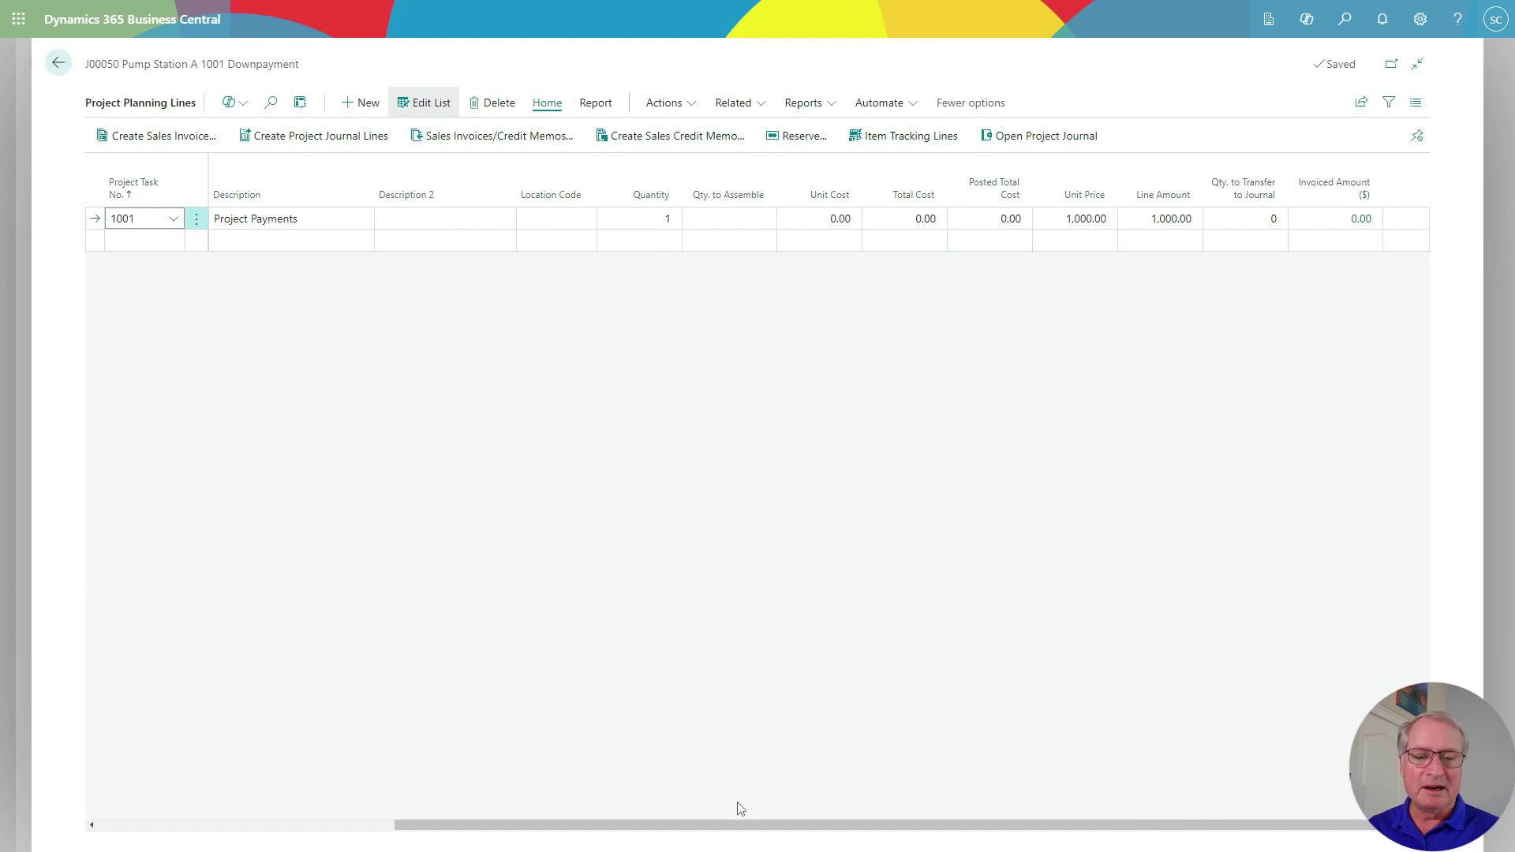
left_click(166, 140)
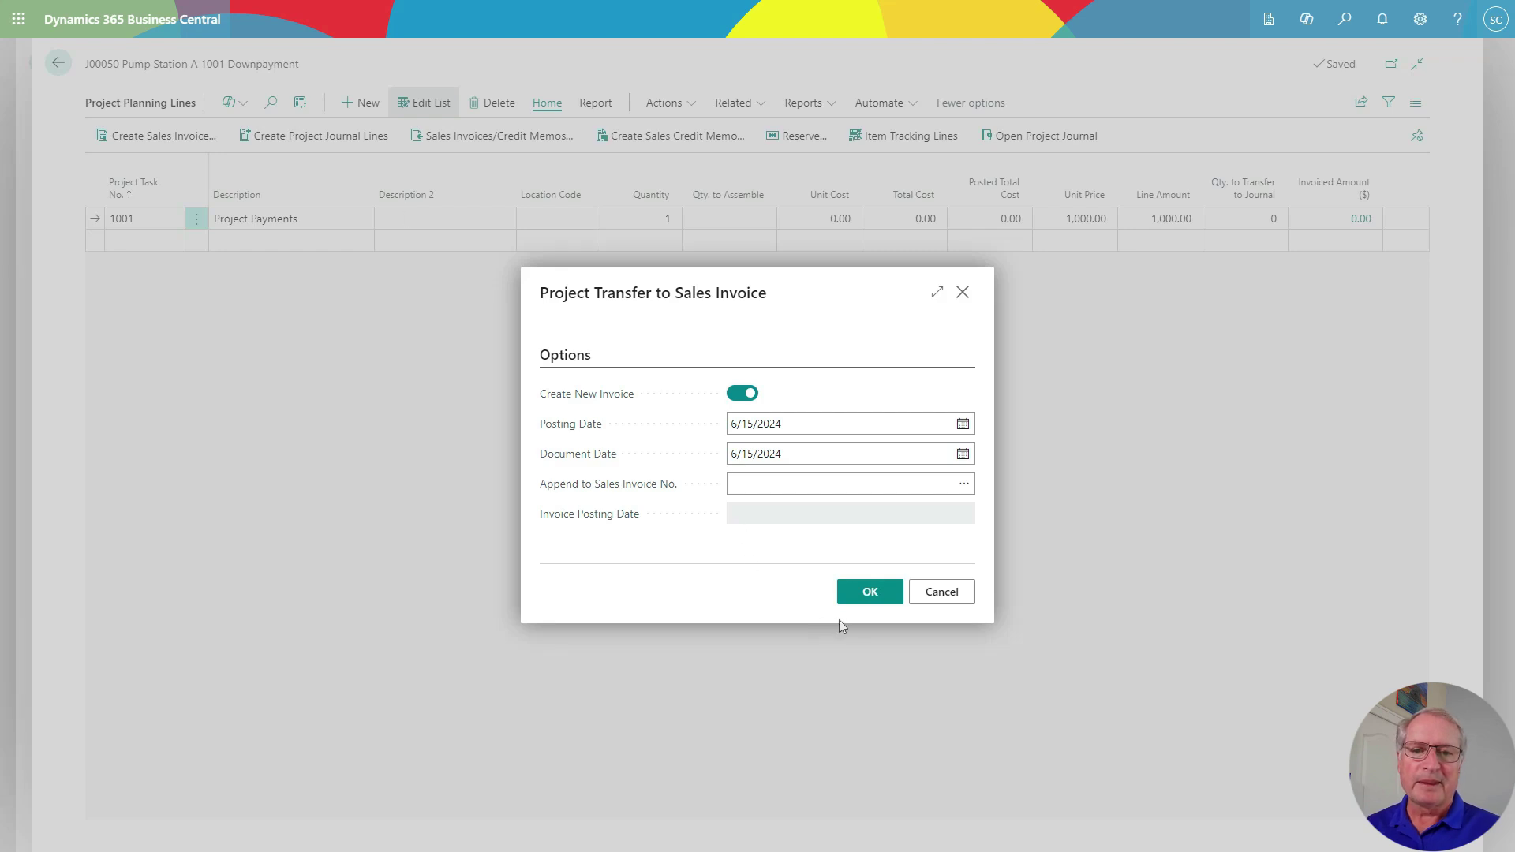
left_click(859, 594)
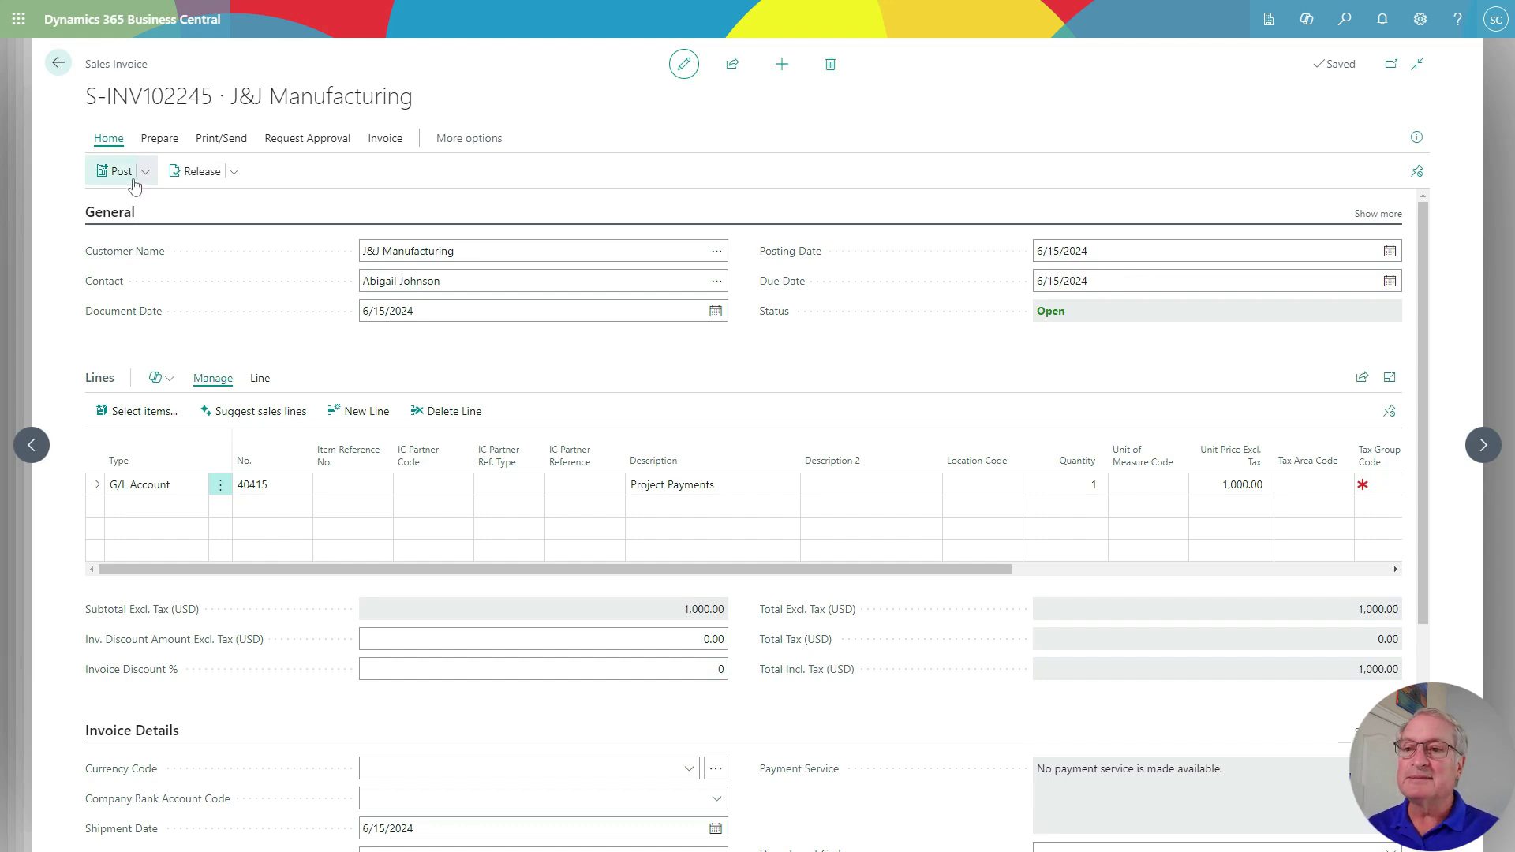
Post the downpayment sales invoice for task 1001
left_click(112, 172)
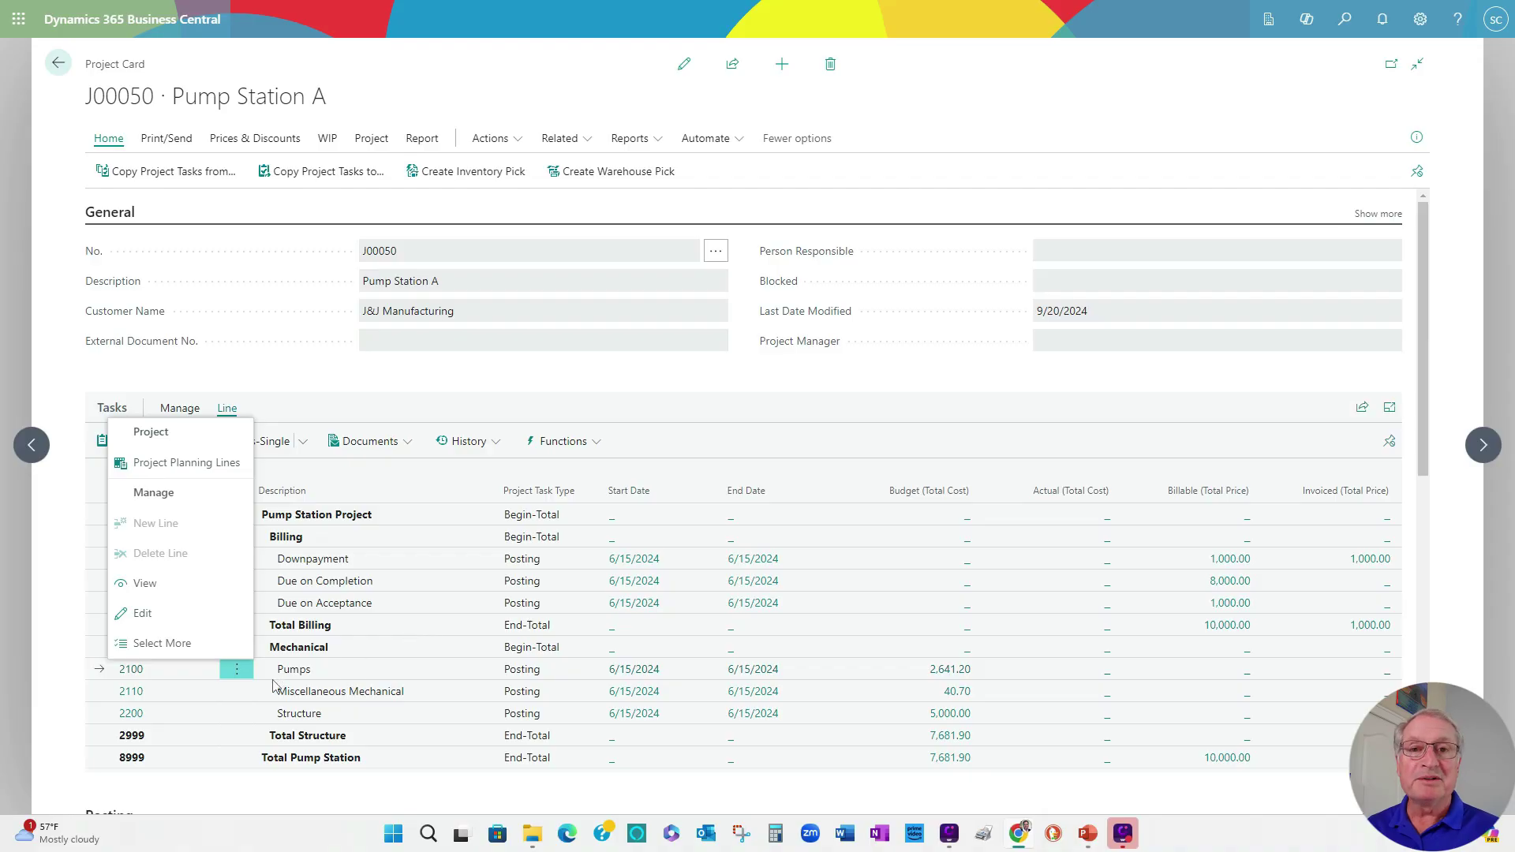
Transfer the first task 2100 Pumps planning line to the project journal and post it
left_click(189, 464)
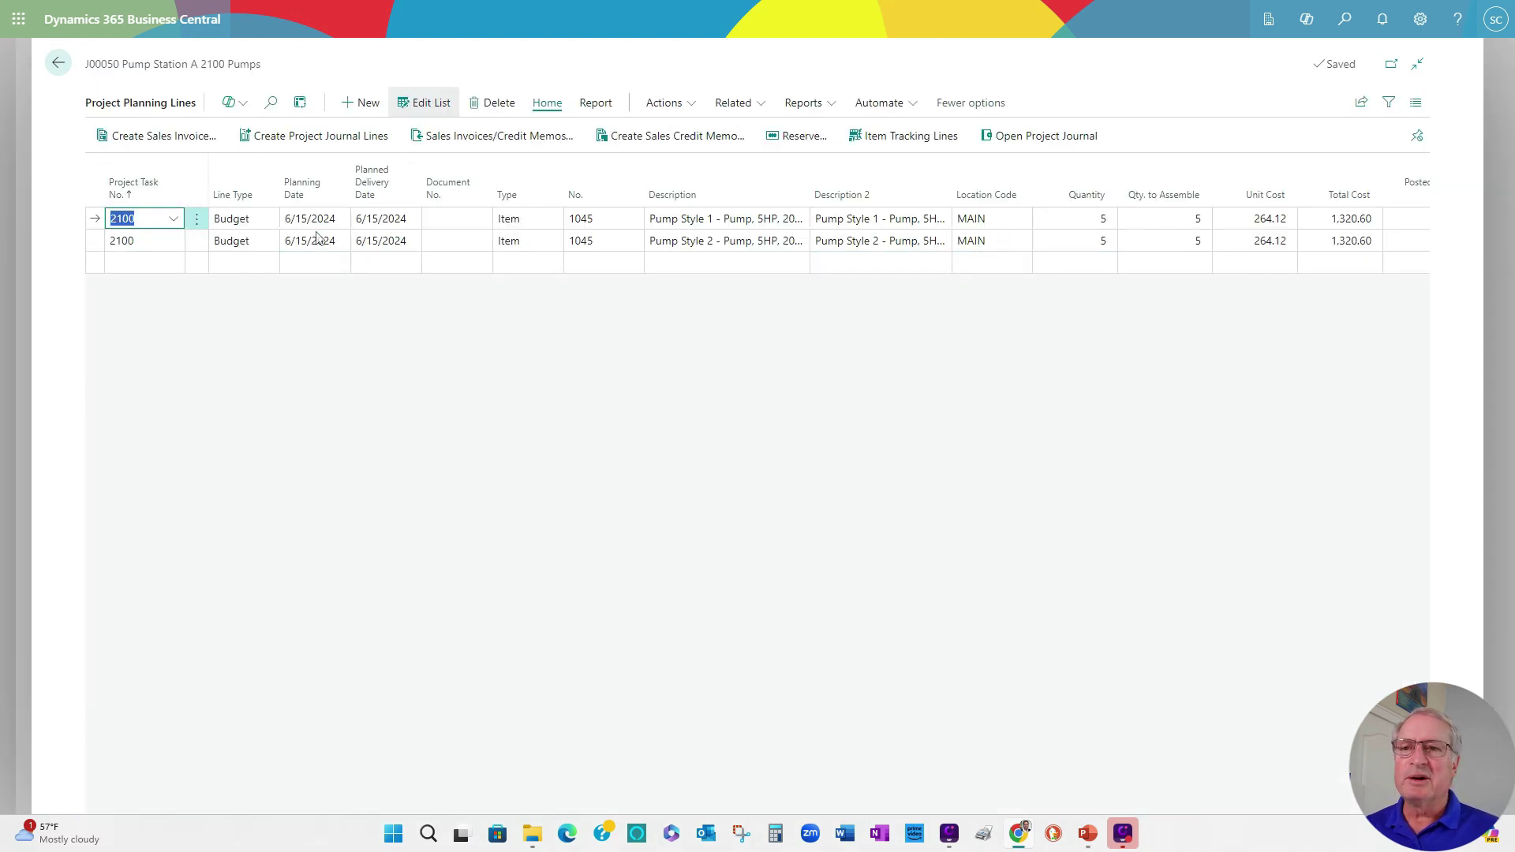
left_click(298, 139)
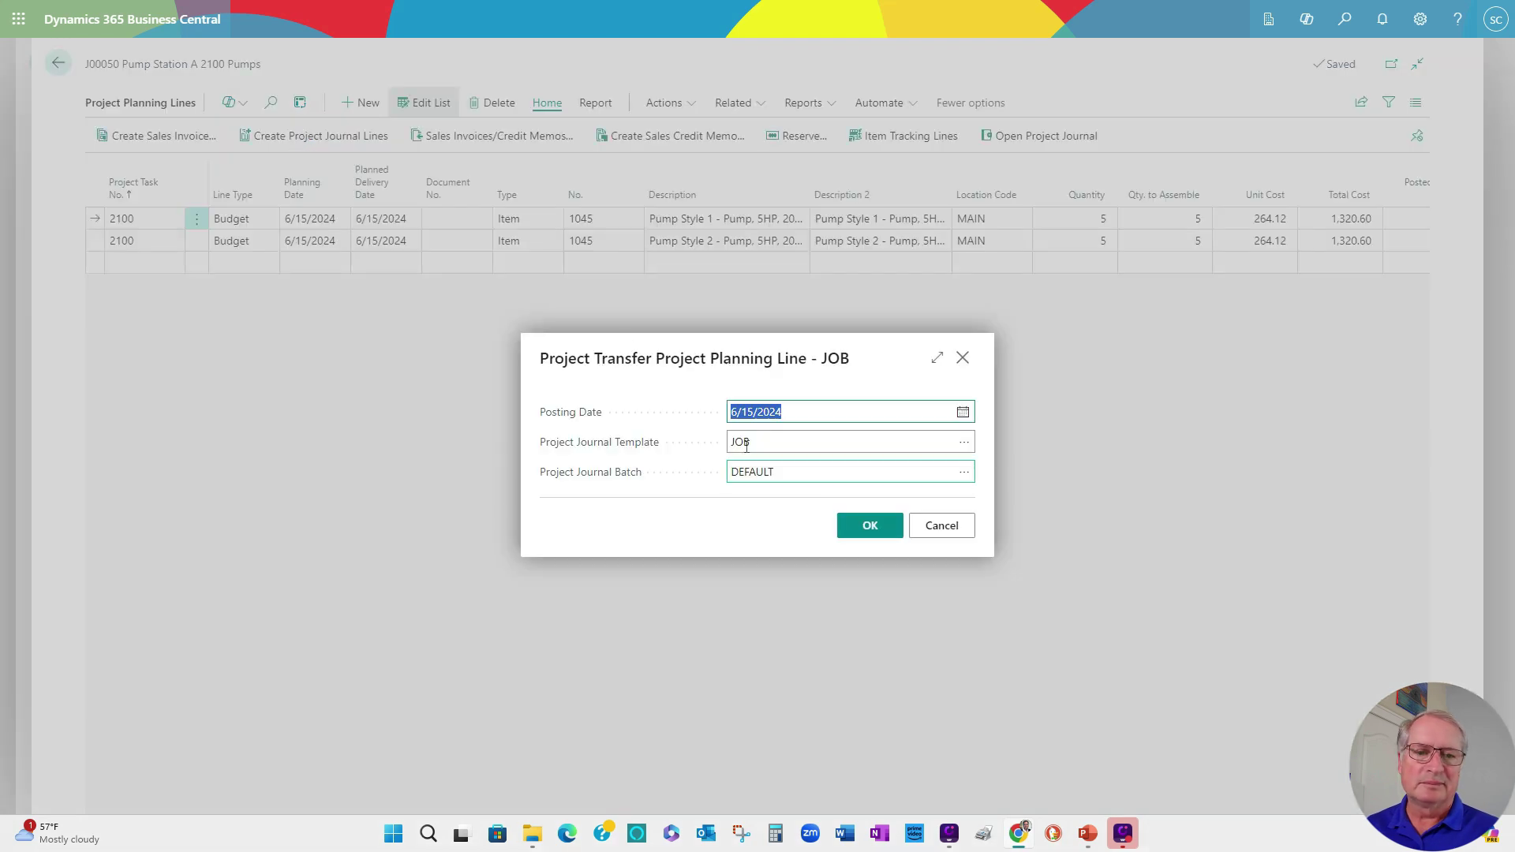
left_click(868, 527)
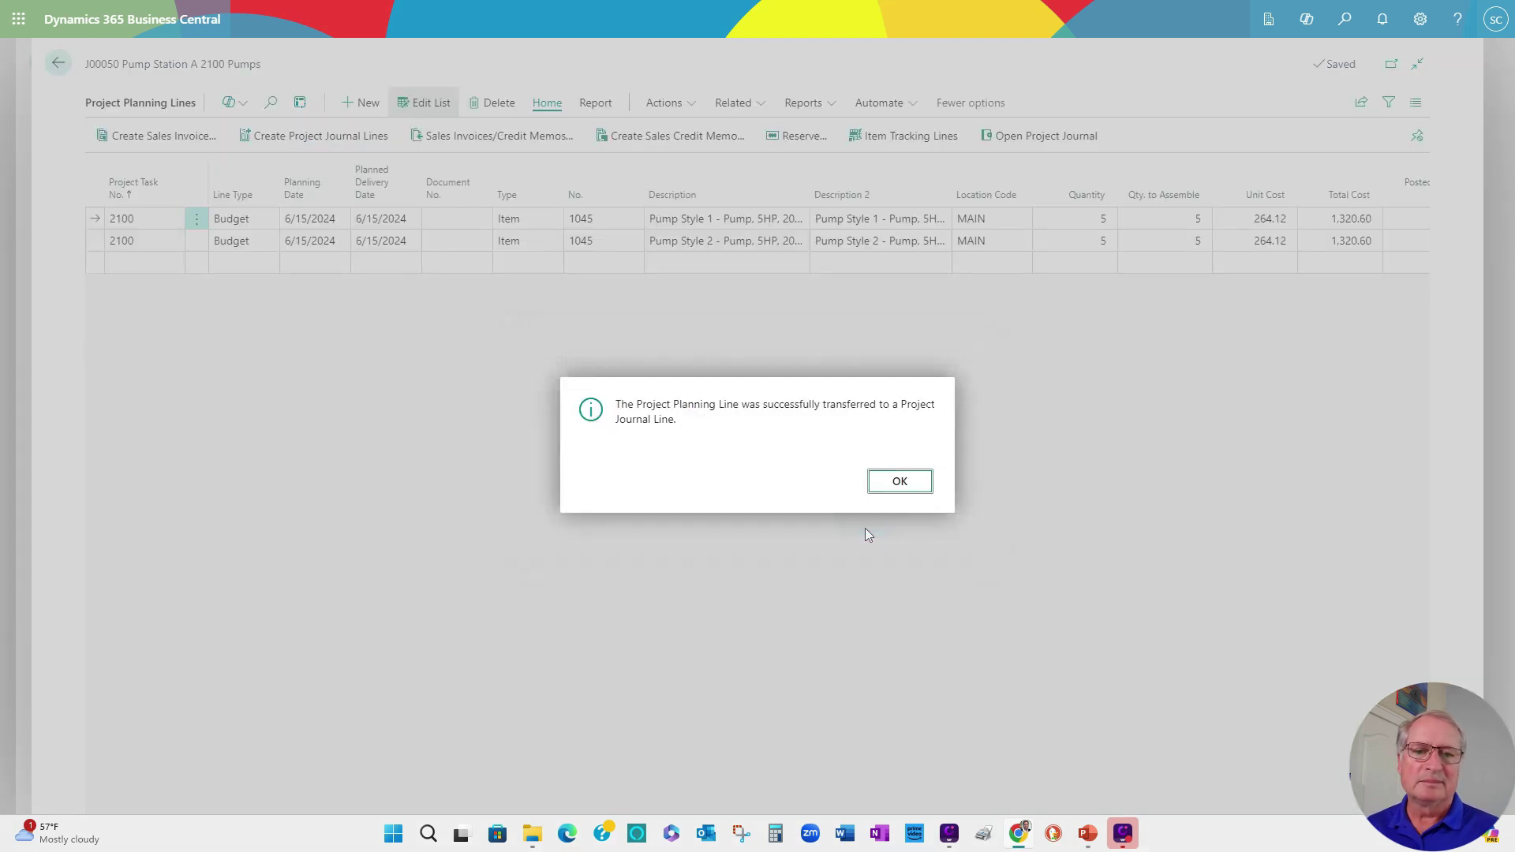
left_click(891, 483)
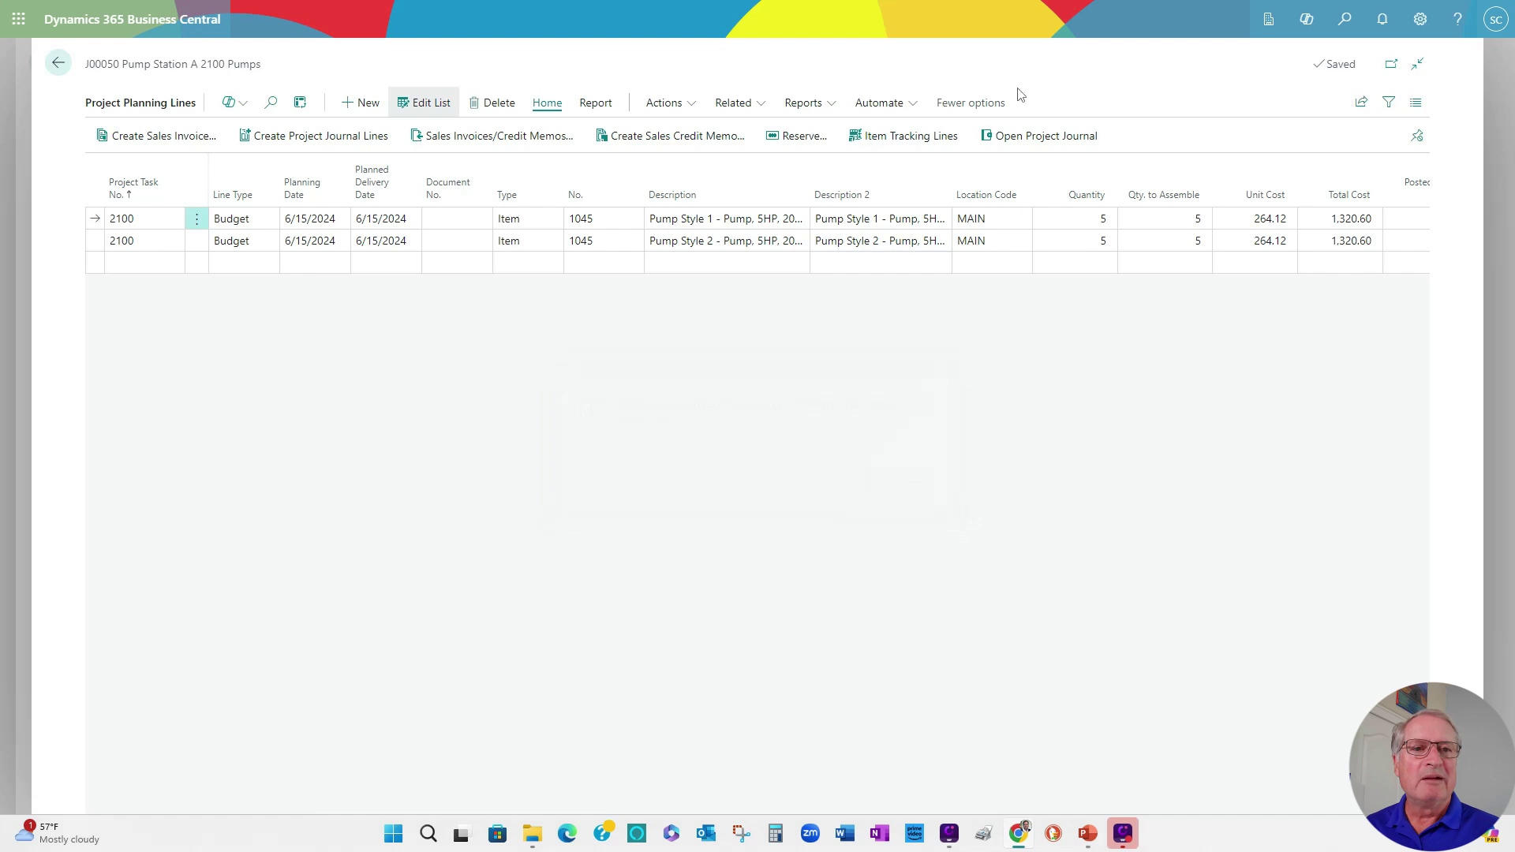
left_click(1042, 147)
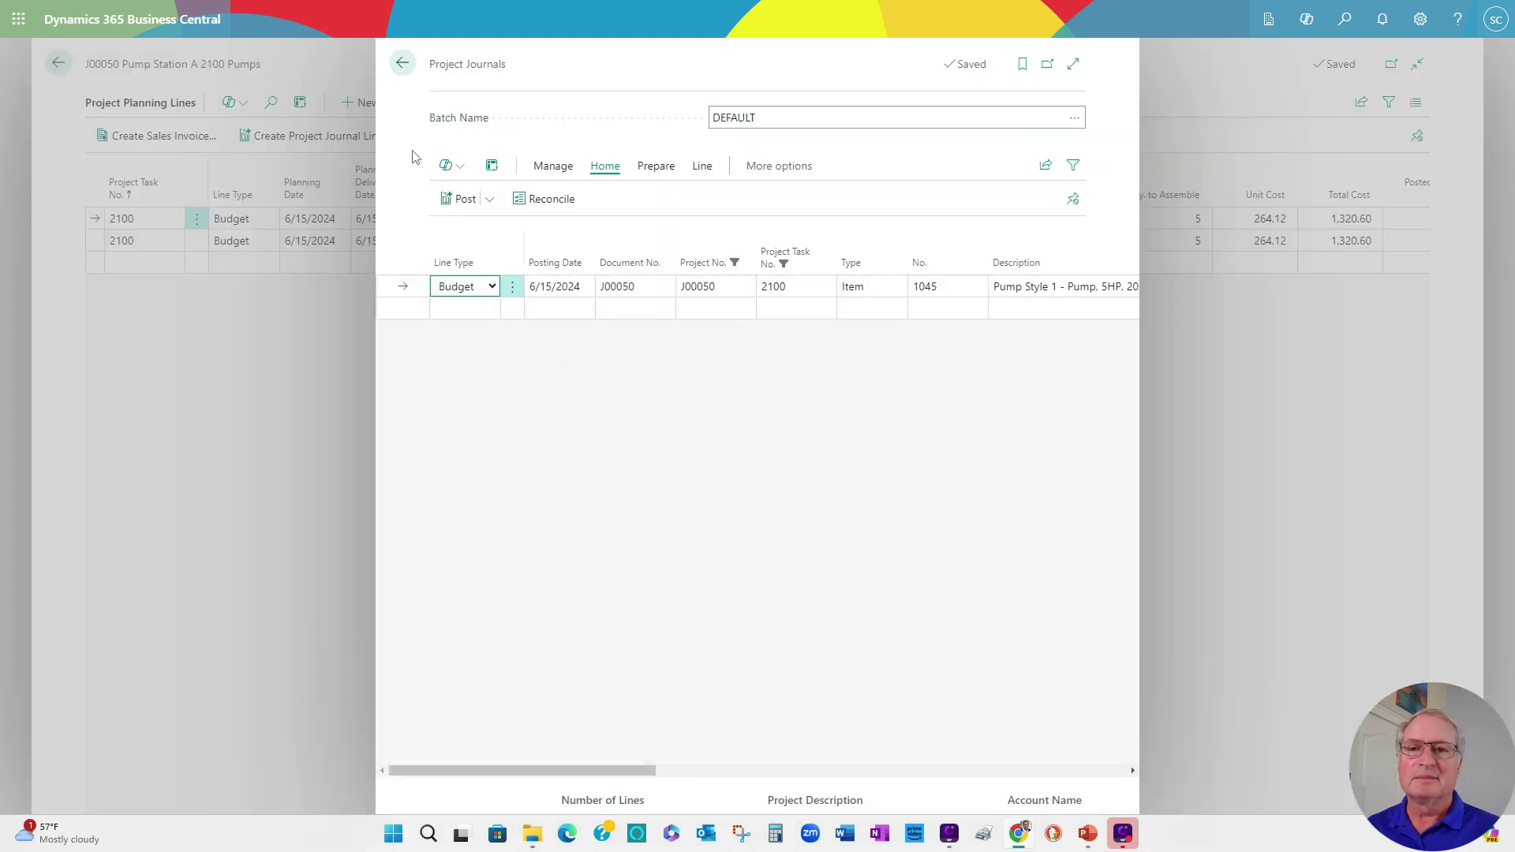
left_click(464, 200)
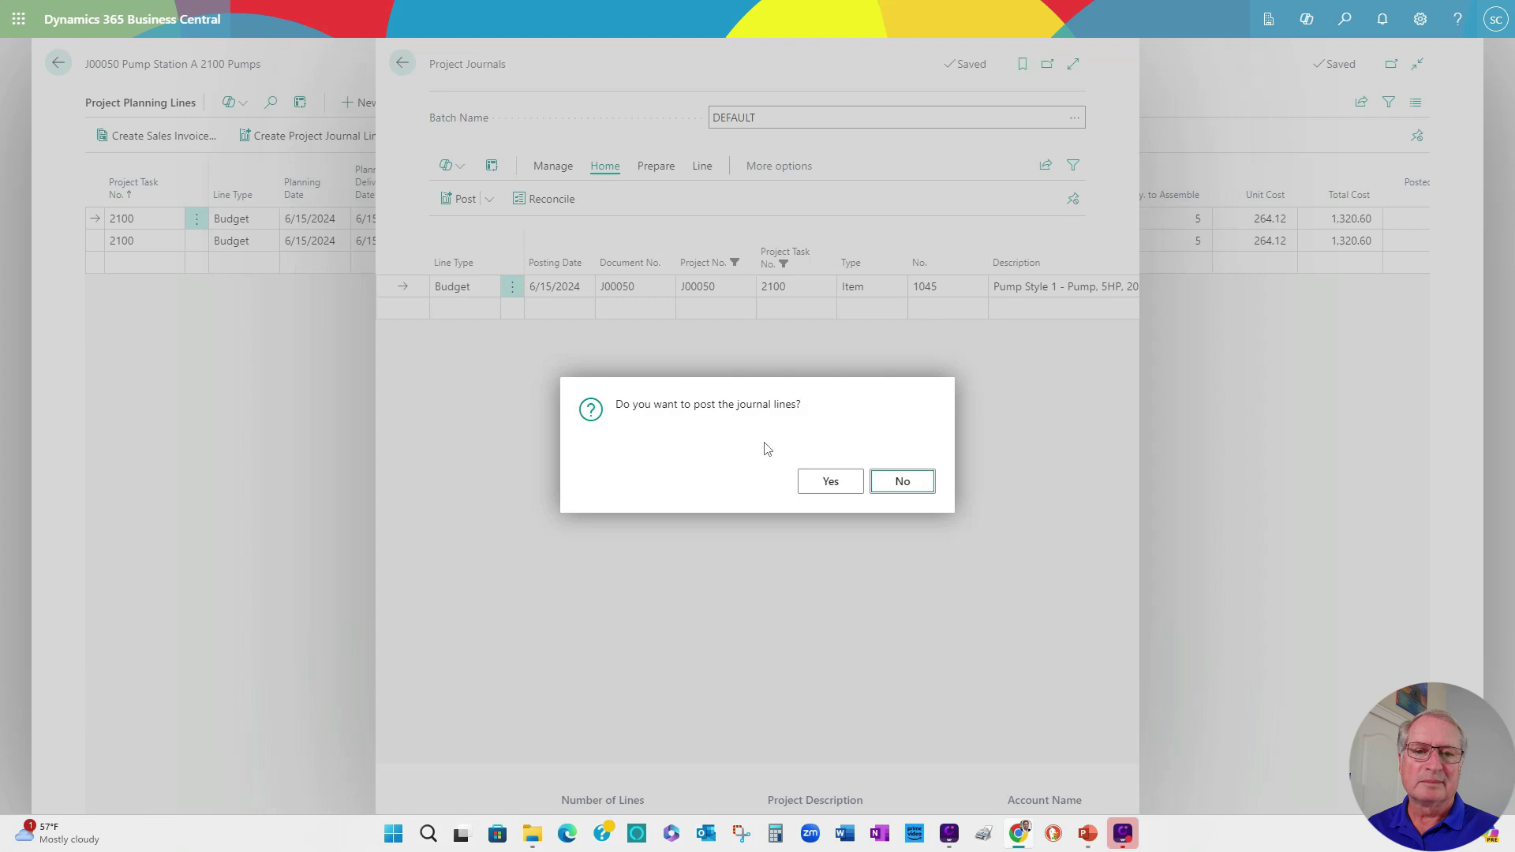
left_click(836, 479)
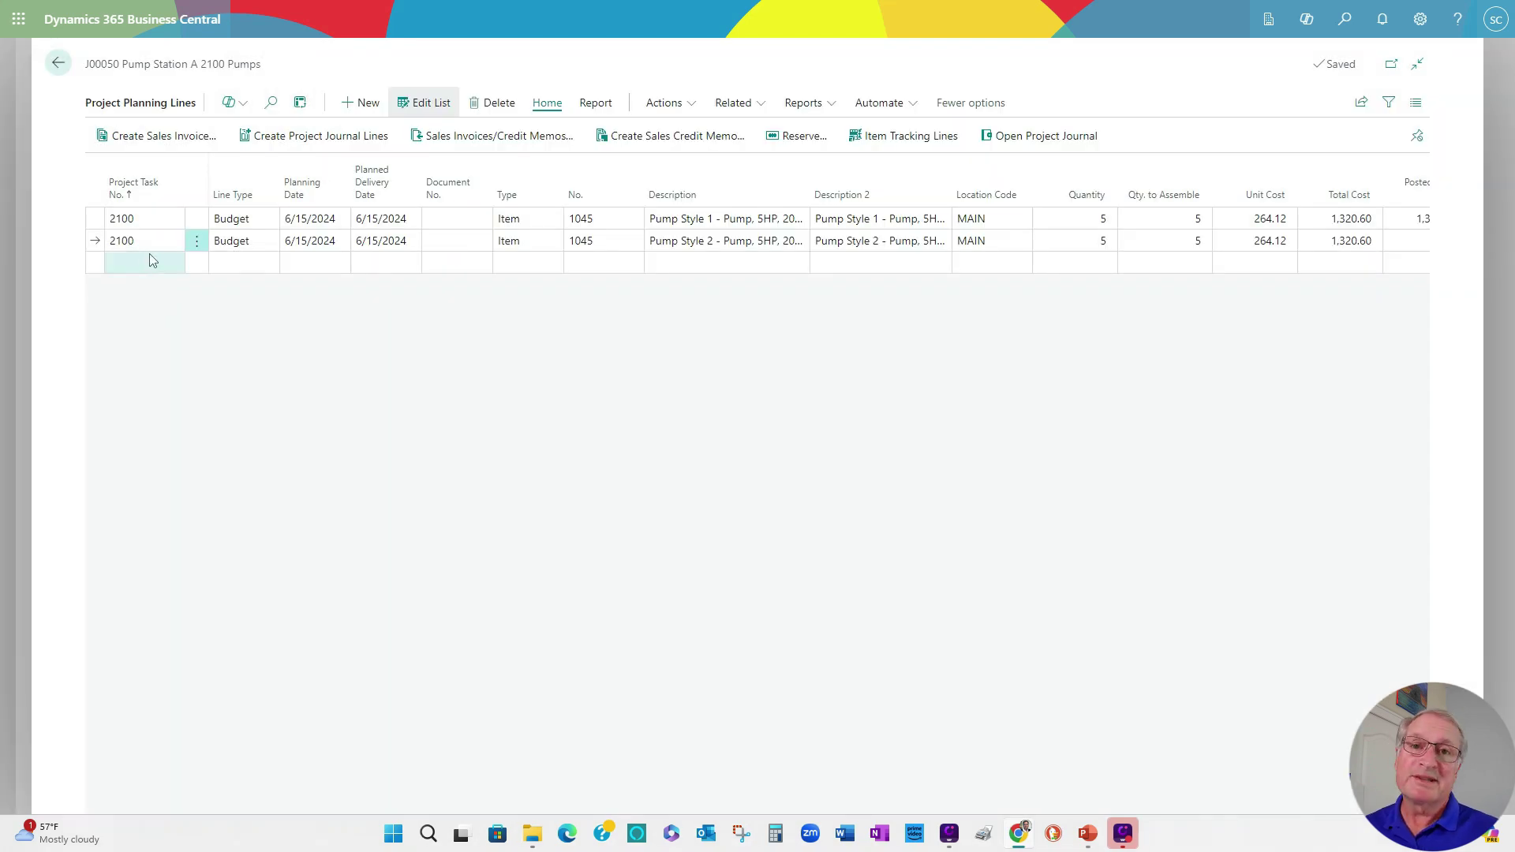
Transfer the second pump line to the journal and dismiss the insufficient quantity warning
left_click(298, 139)
left_click(869, 529)
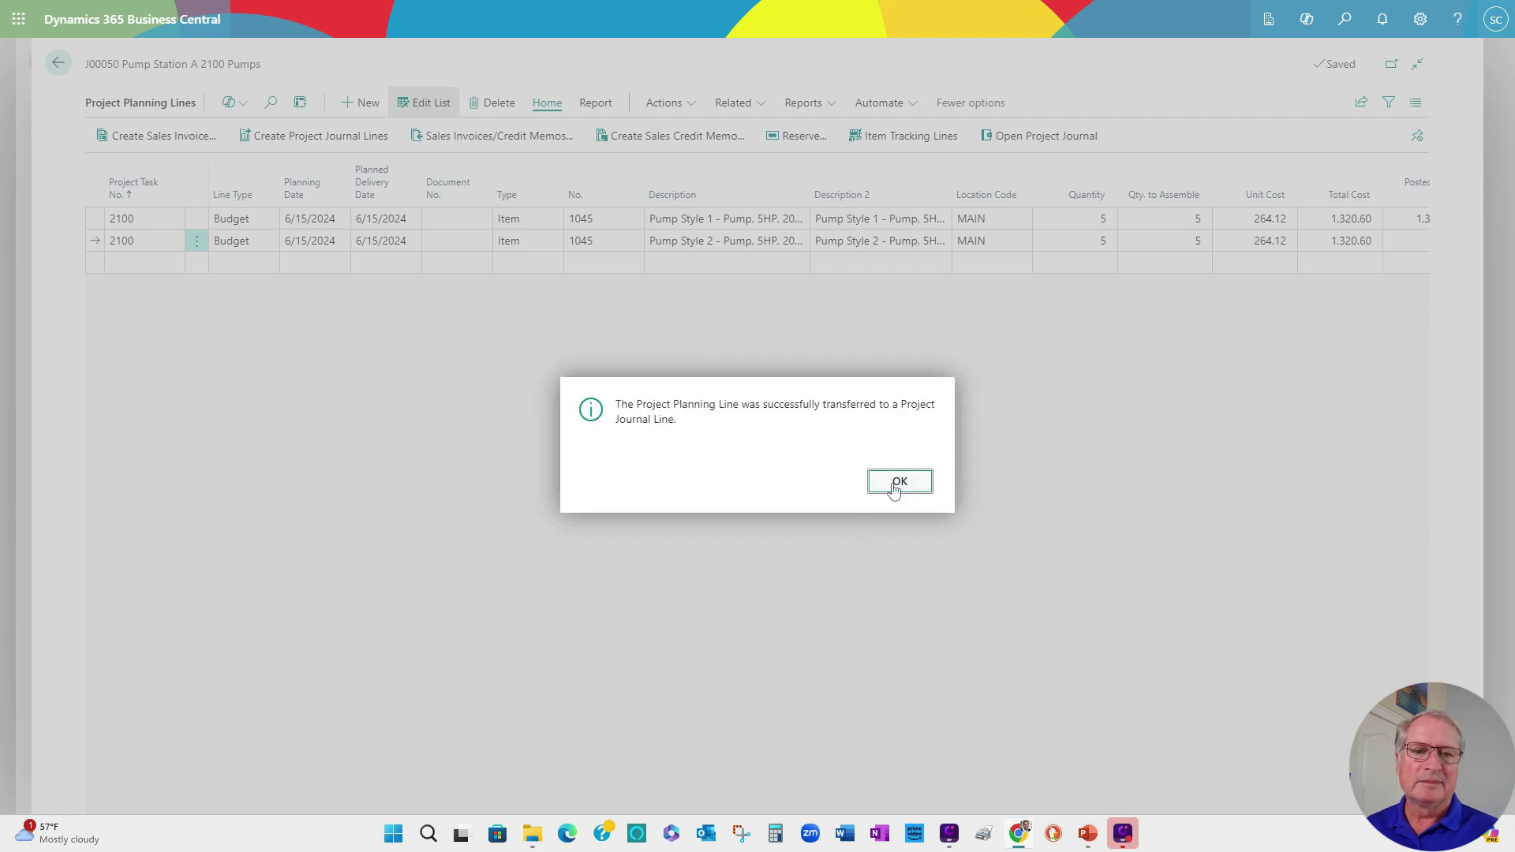
left_click(890, 483)
left_click(1034, 140)
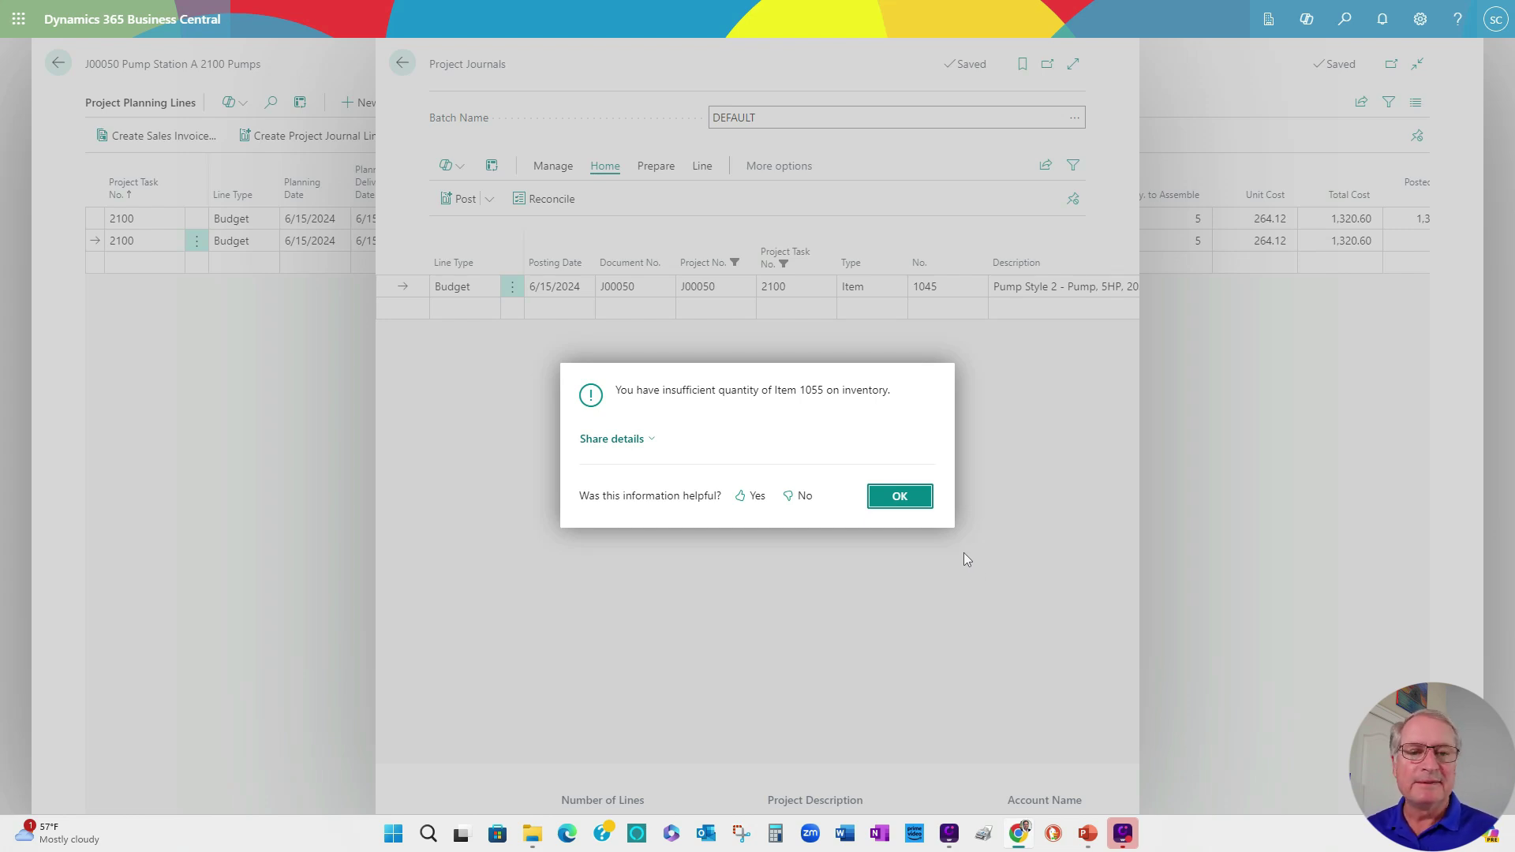
left_click(897, 497)
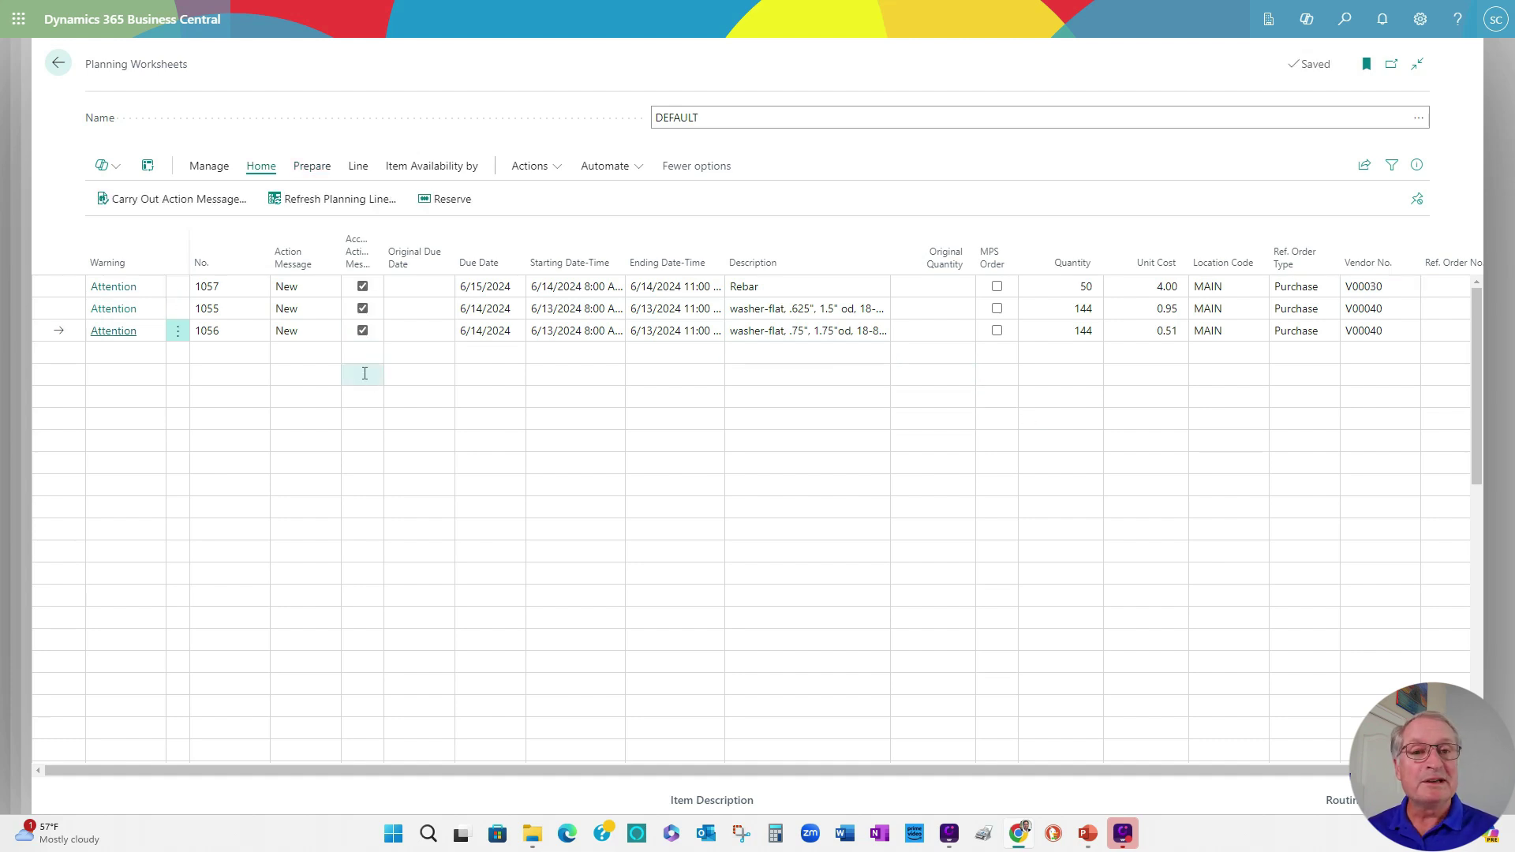
Create purchase orders from the worksheet suggestions, enter the vendor invoice number and post
left_click(186, 199)
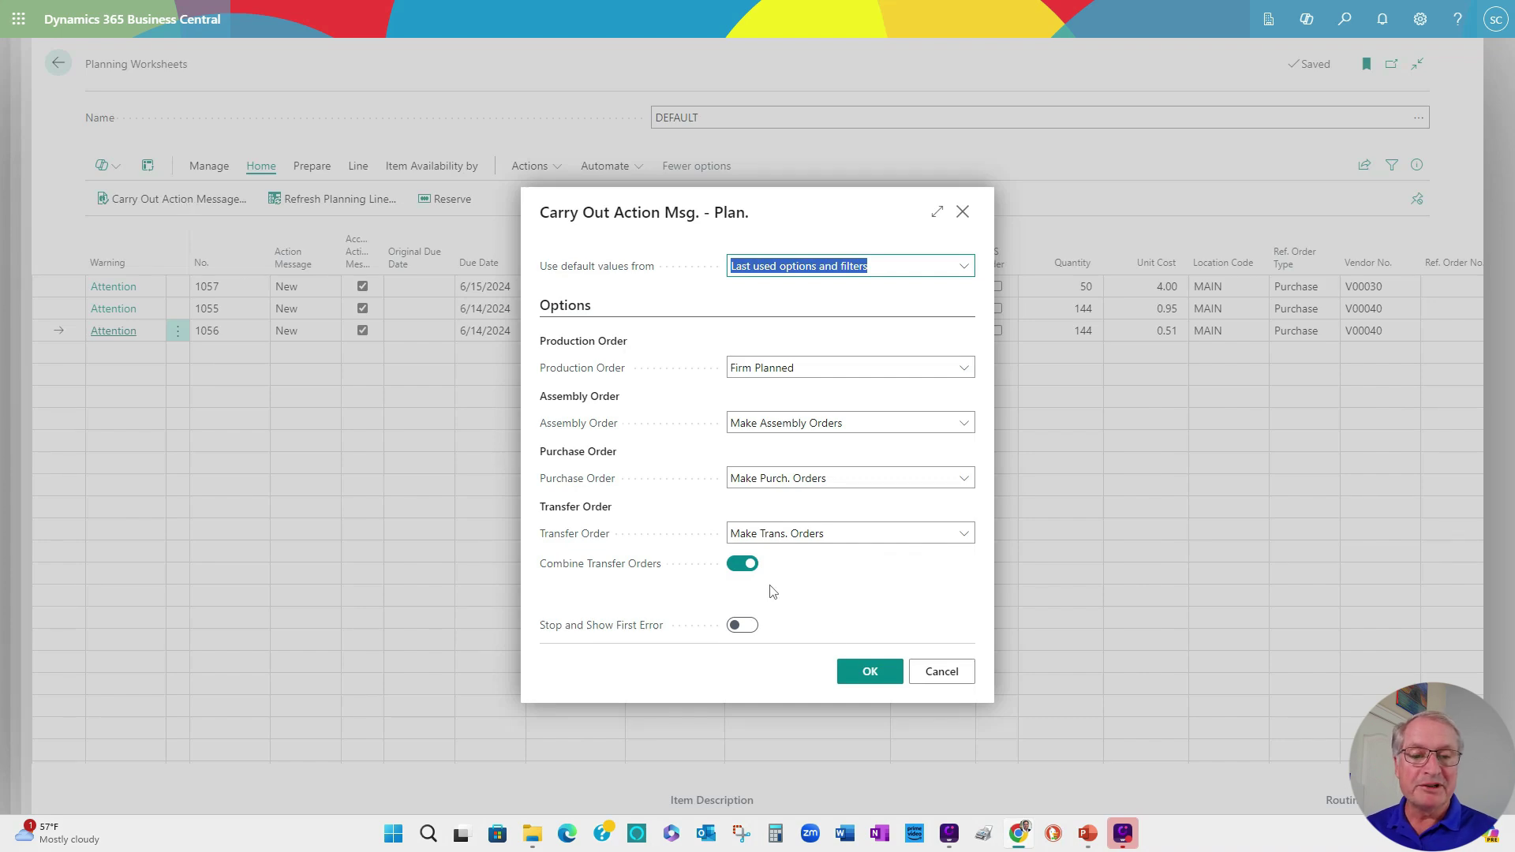
left_click(850, 667)
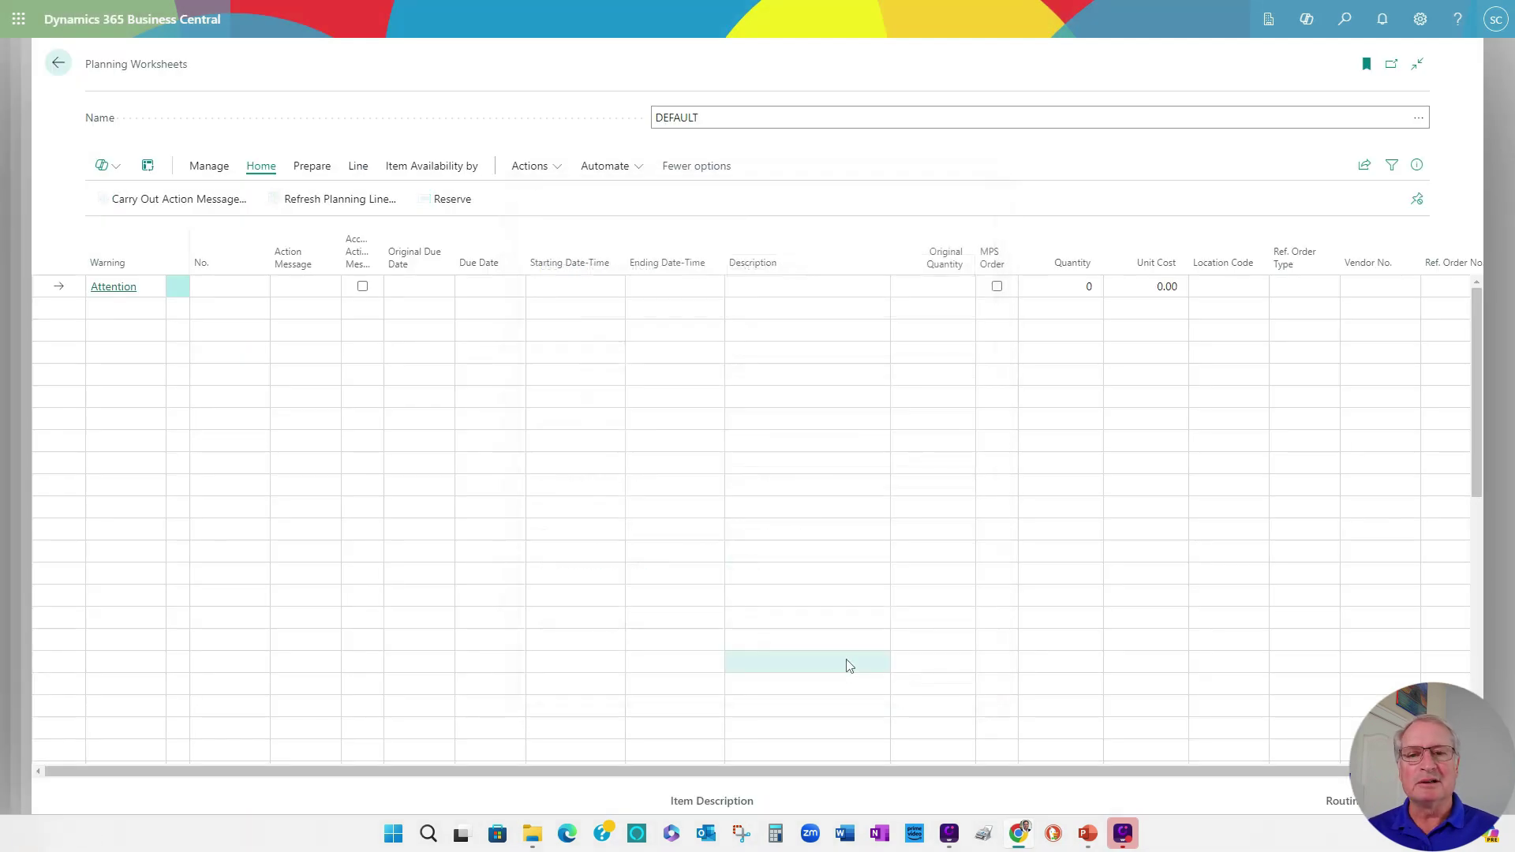
left_click(846, 663)
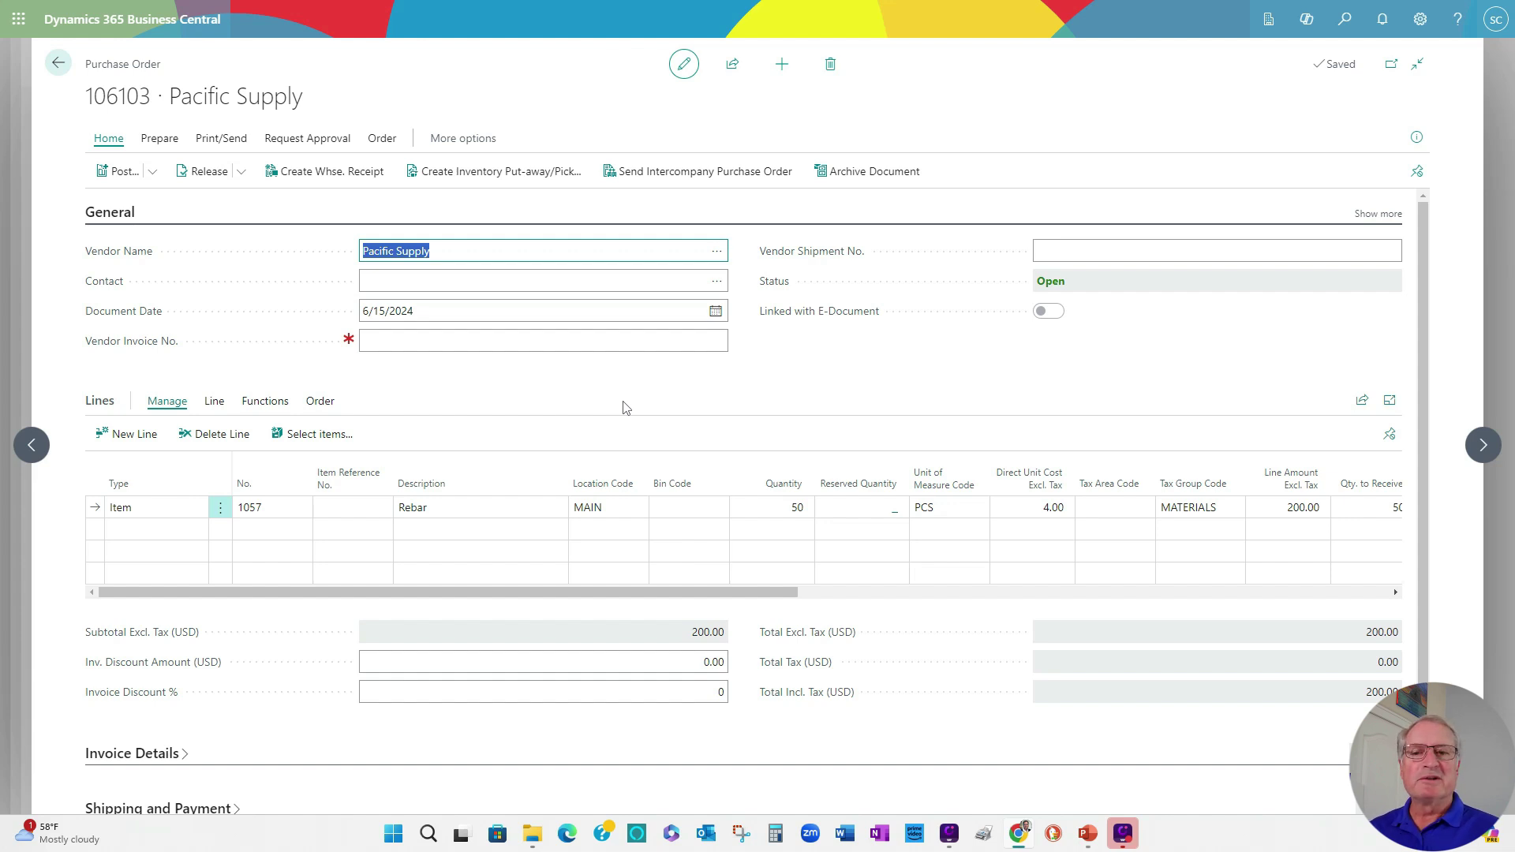
left_click(409, 340)
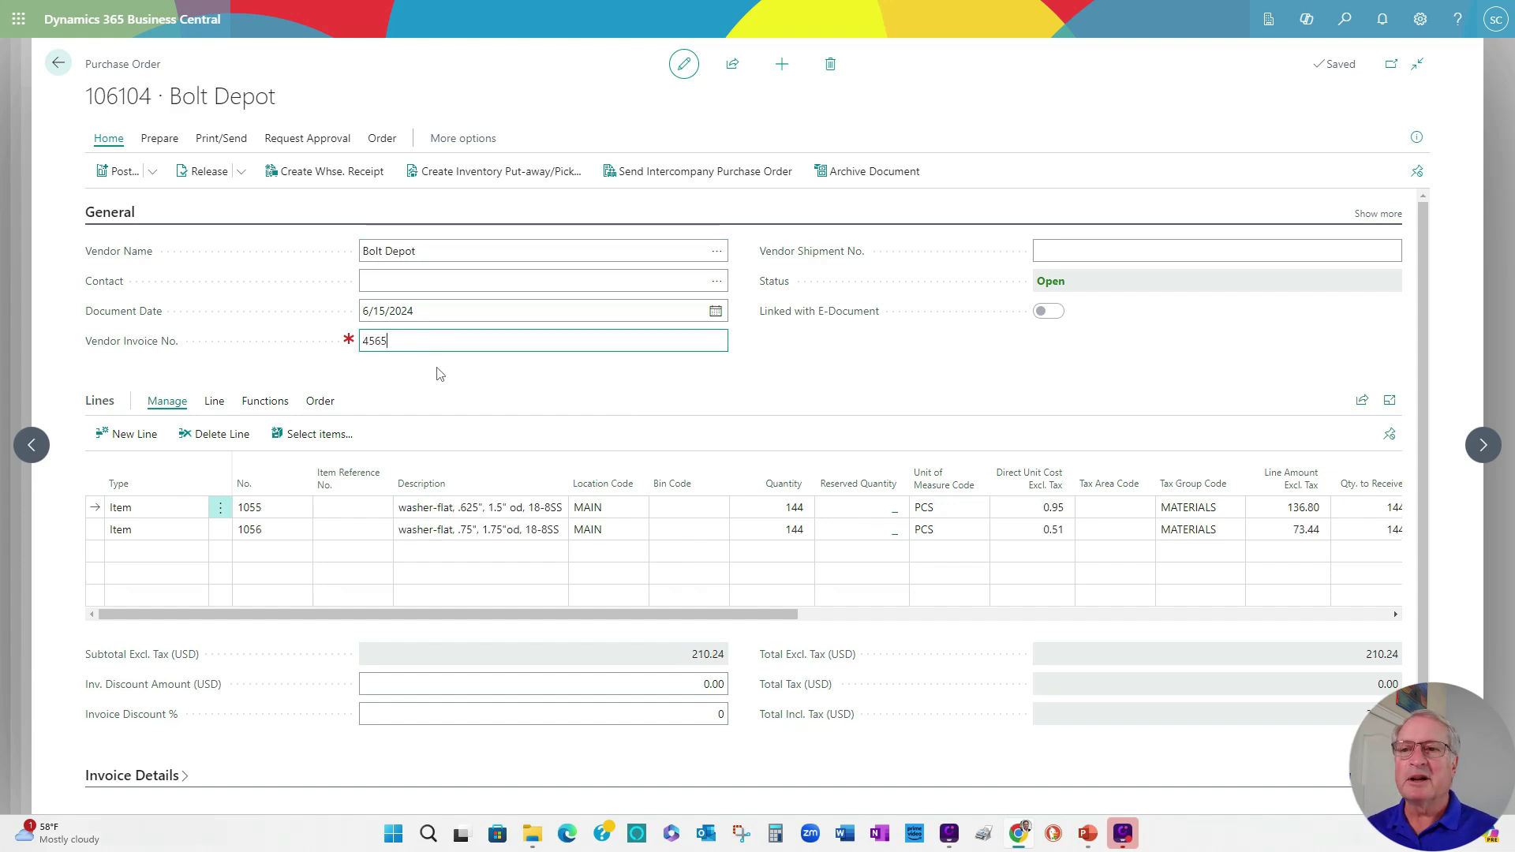
left_click(111, 173)
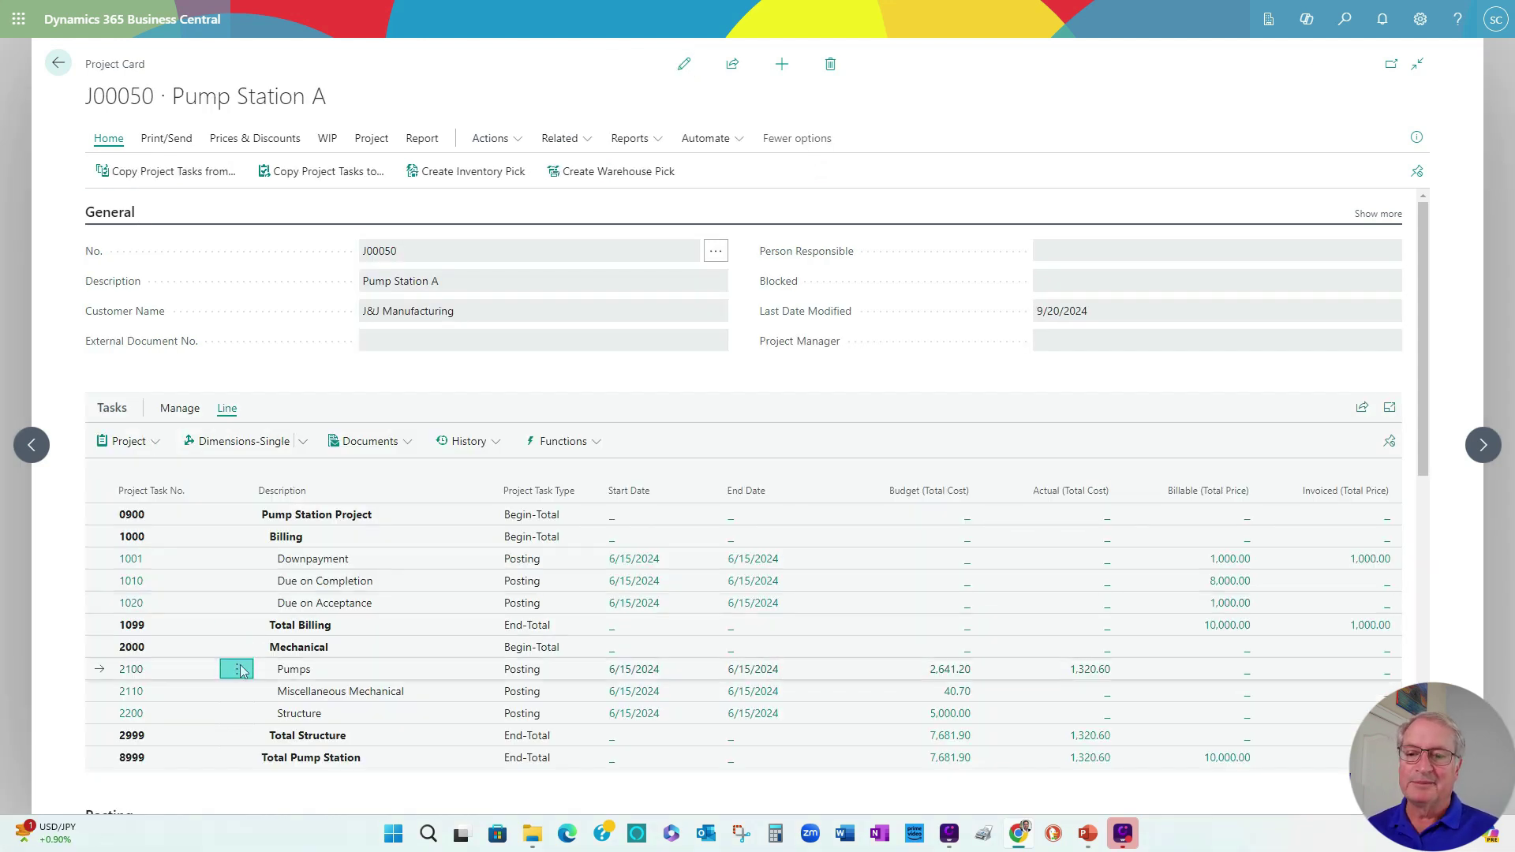
Post usage for the remaining task 2100 Pumps planning line through the project journal
left_click(237, 669)
left_click(176, 460)
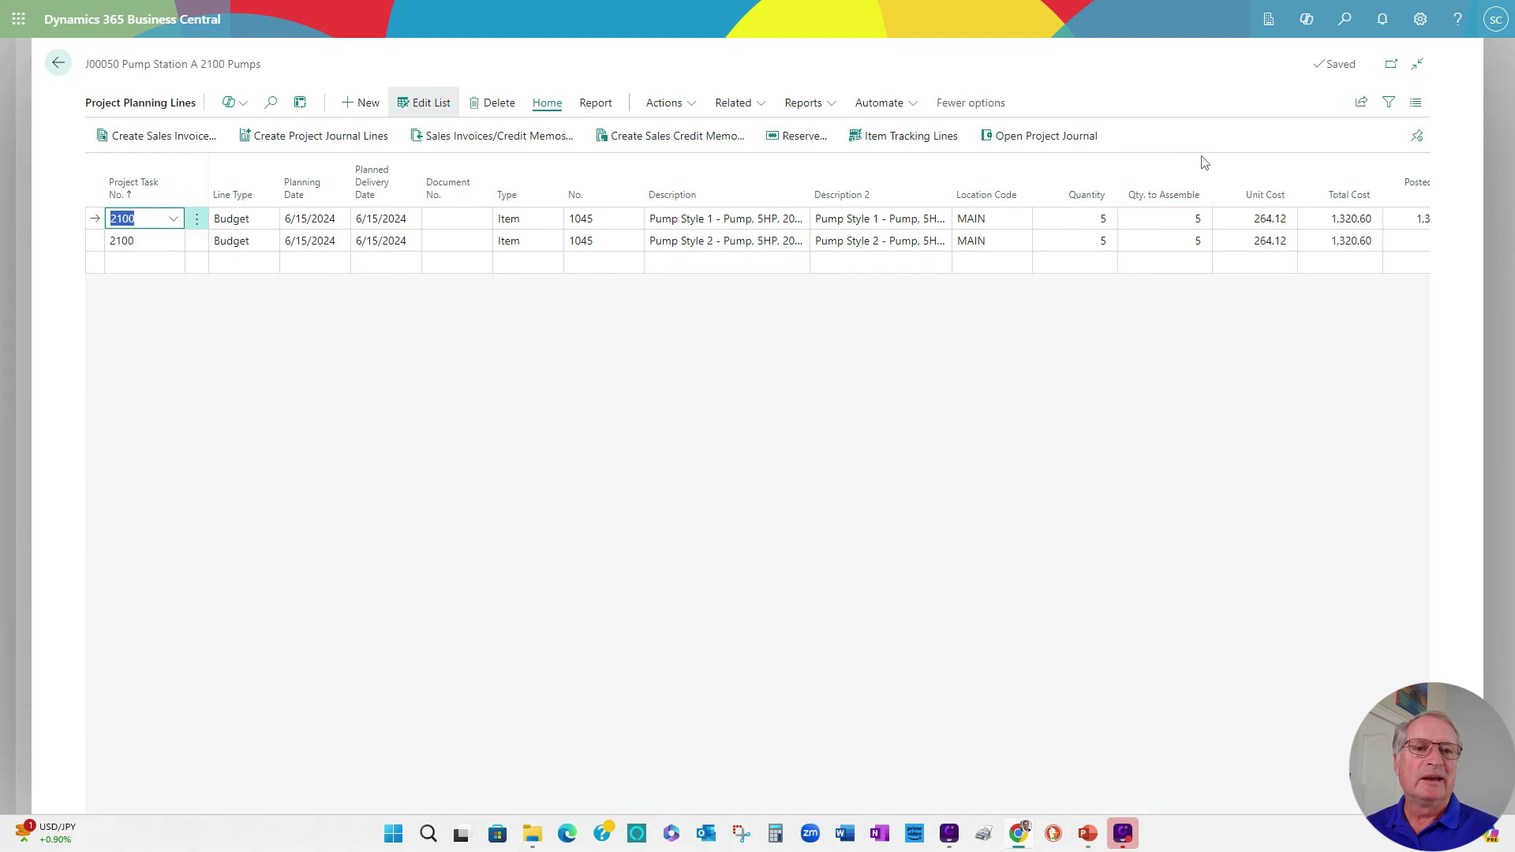
left_click(1053, 139)
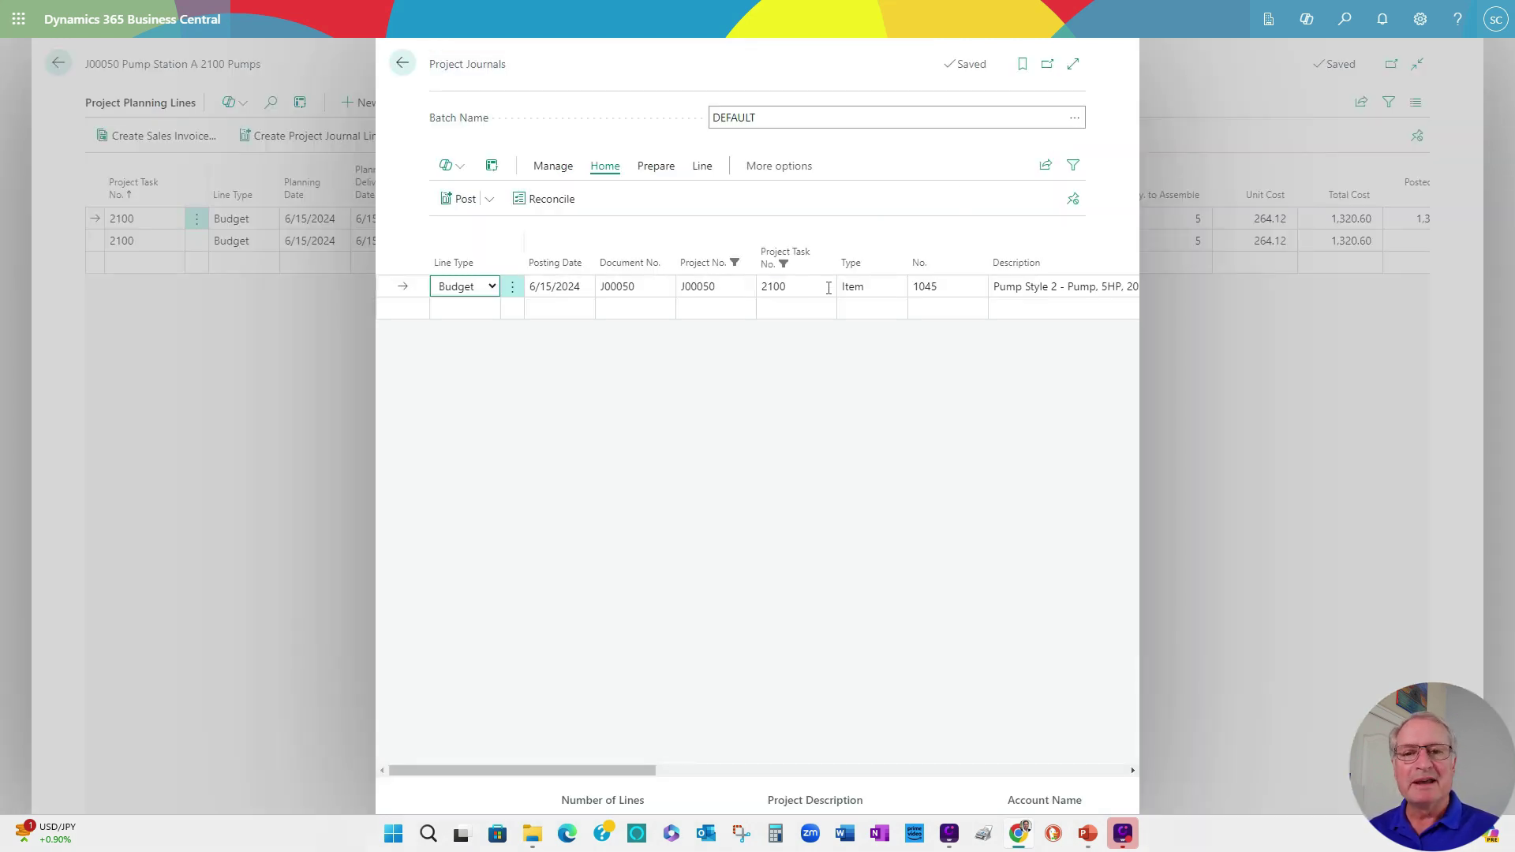
left_click(463, 199)
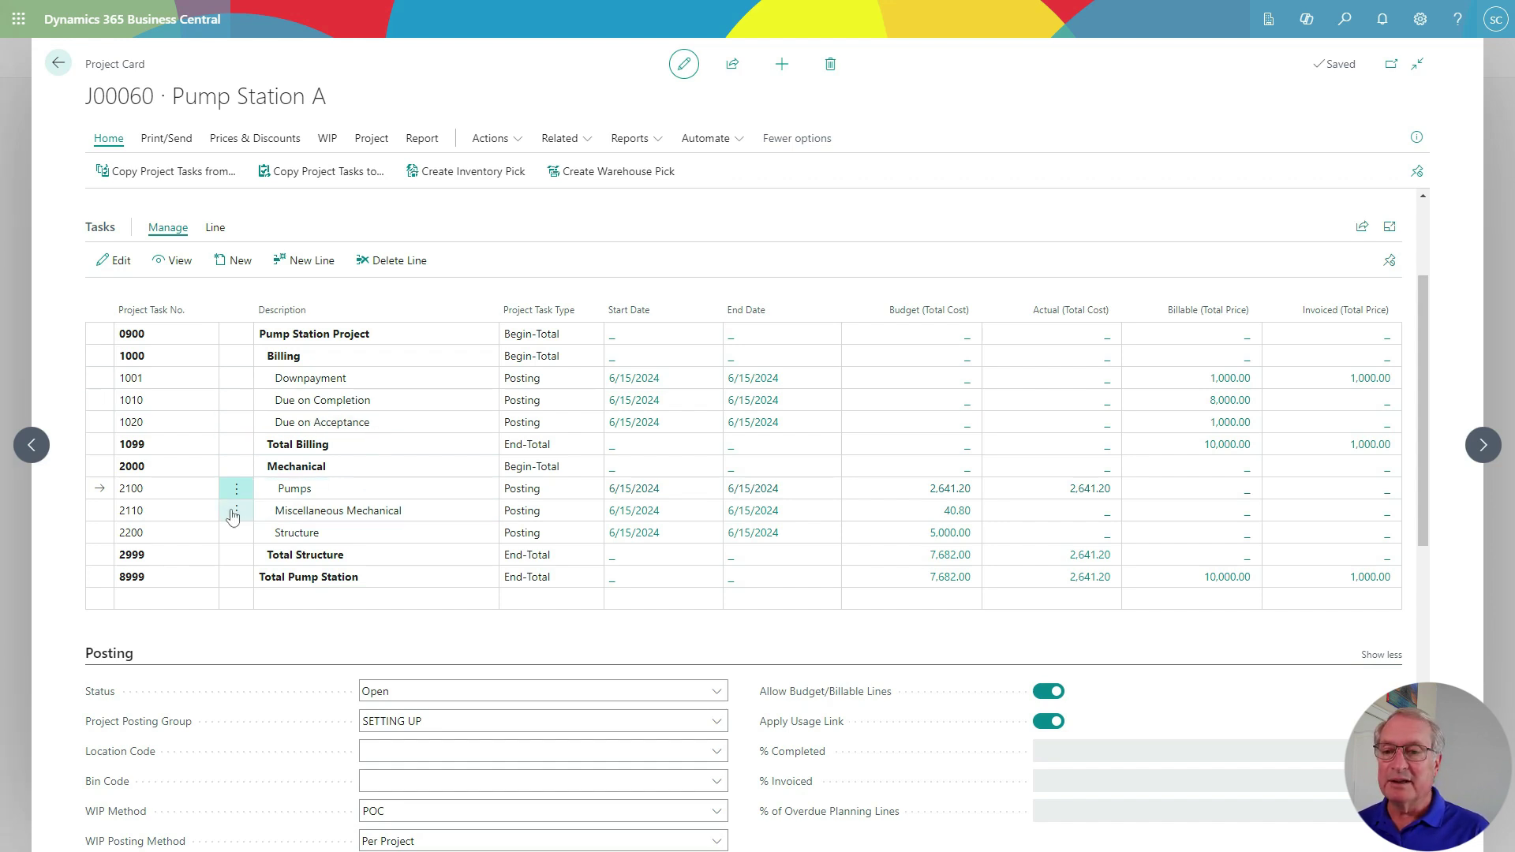
Create journal lines from task 2110 Miscellaneous Mechanical planning lines and post them
left_click(236, 511)
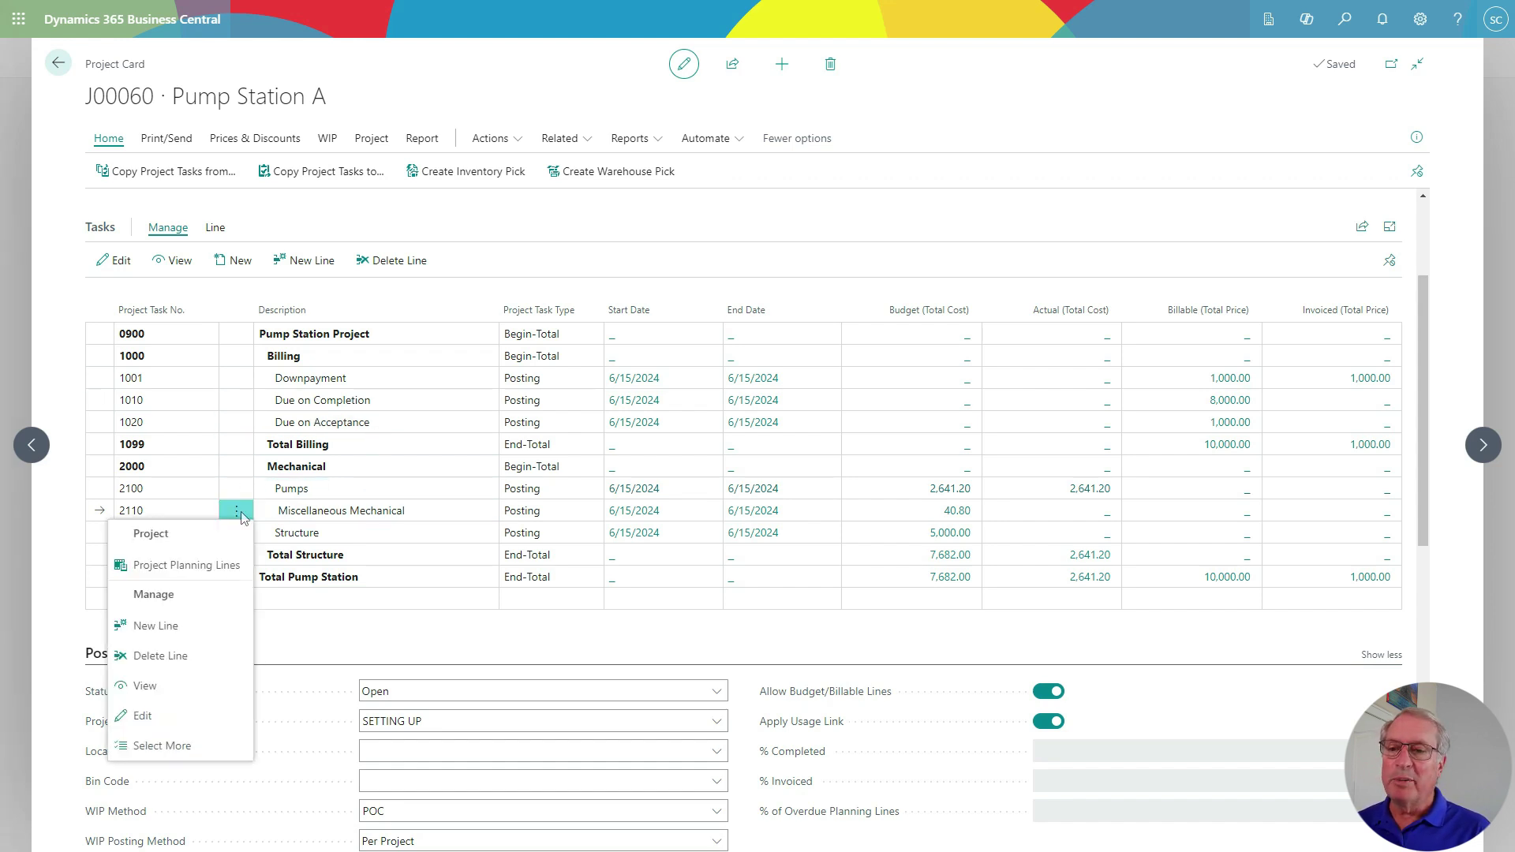
left_click(166, 569)
left_click(630, 511)
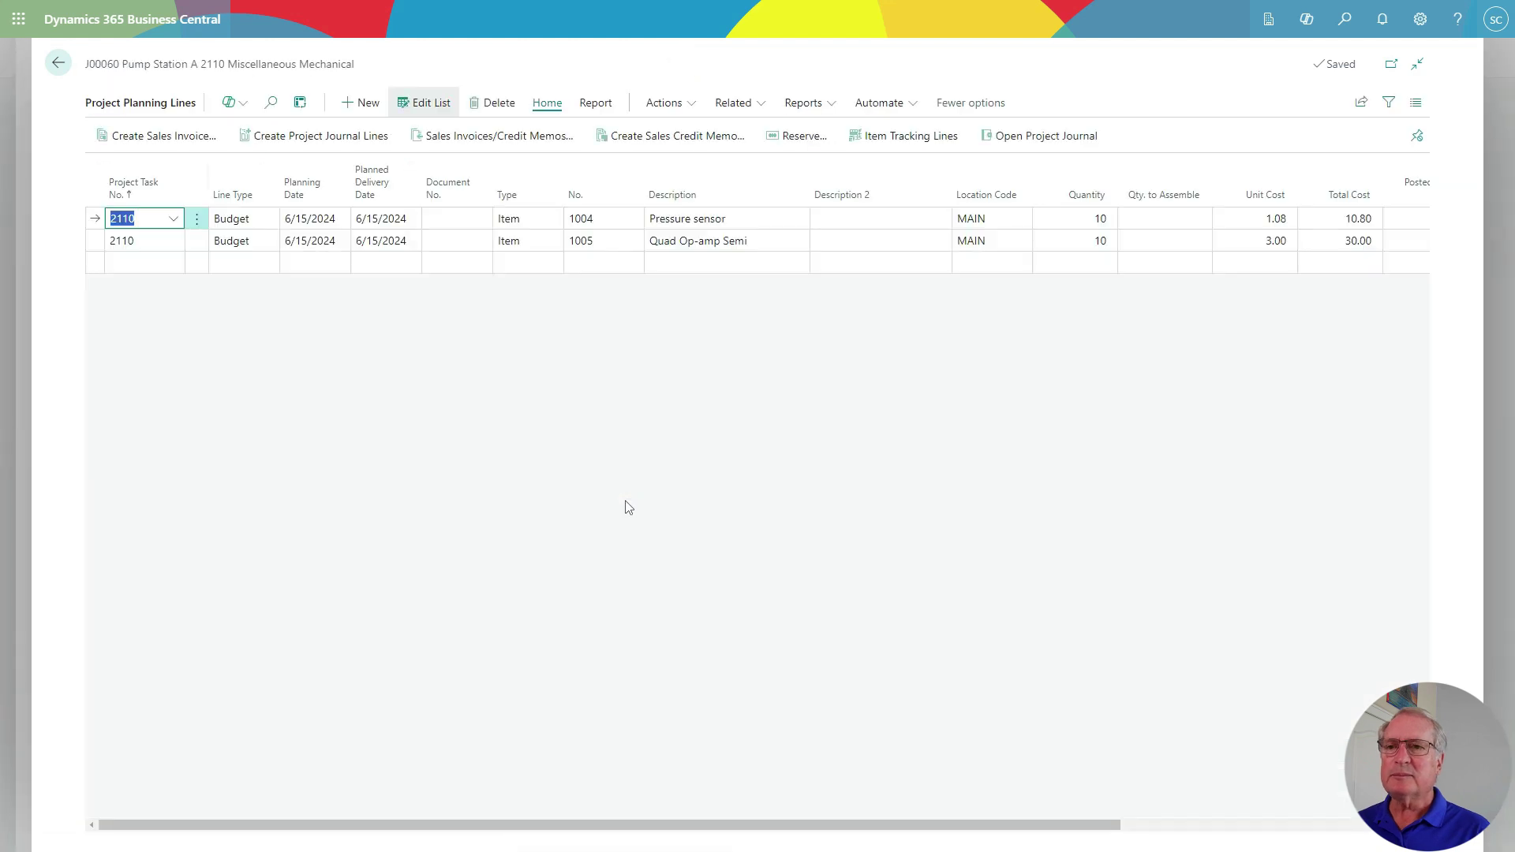
left_click(283, 136)
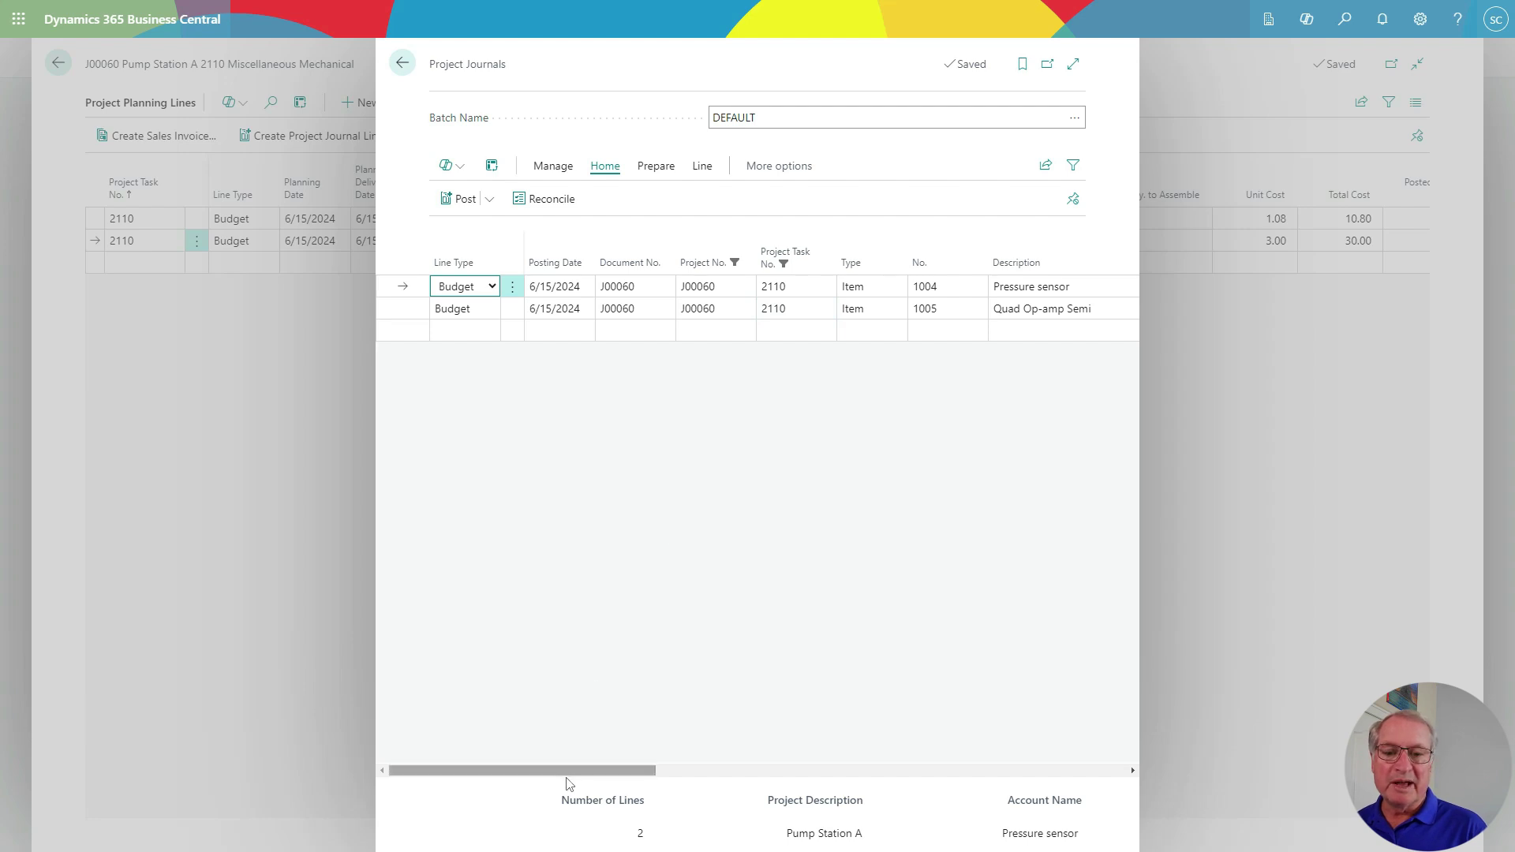
left_click_drag(569, 771, 849, 780)
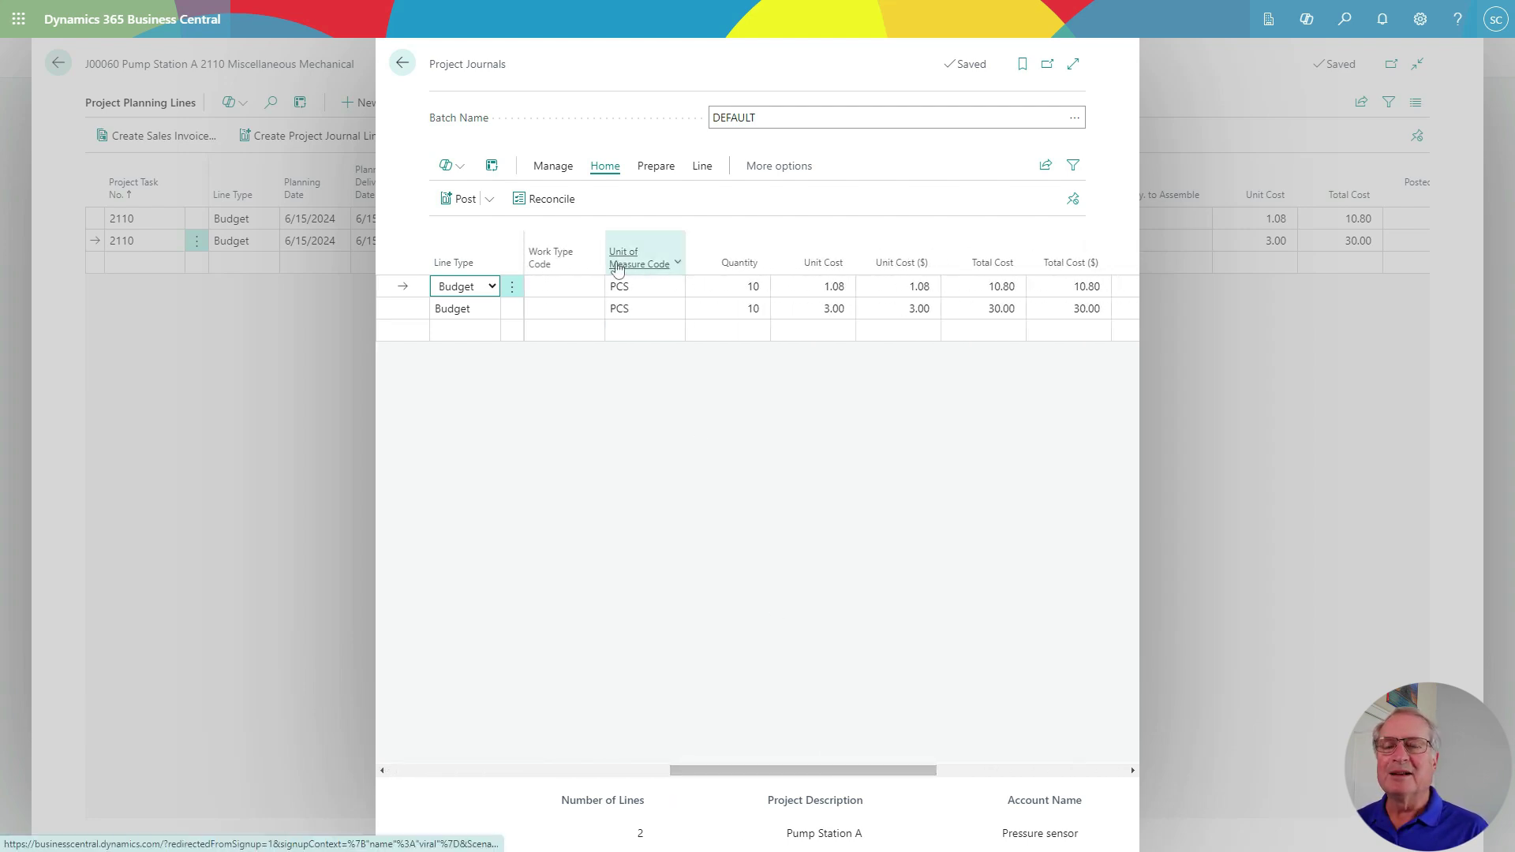
mouse_move(618, 269)
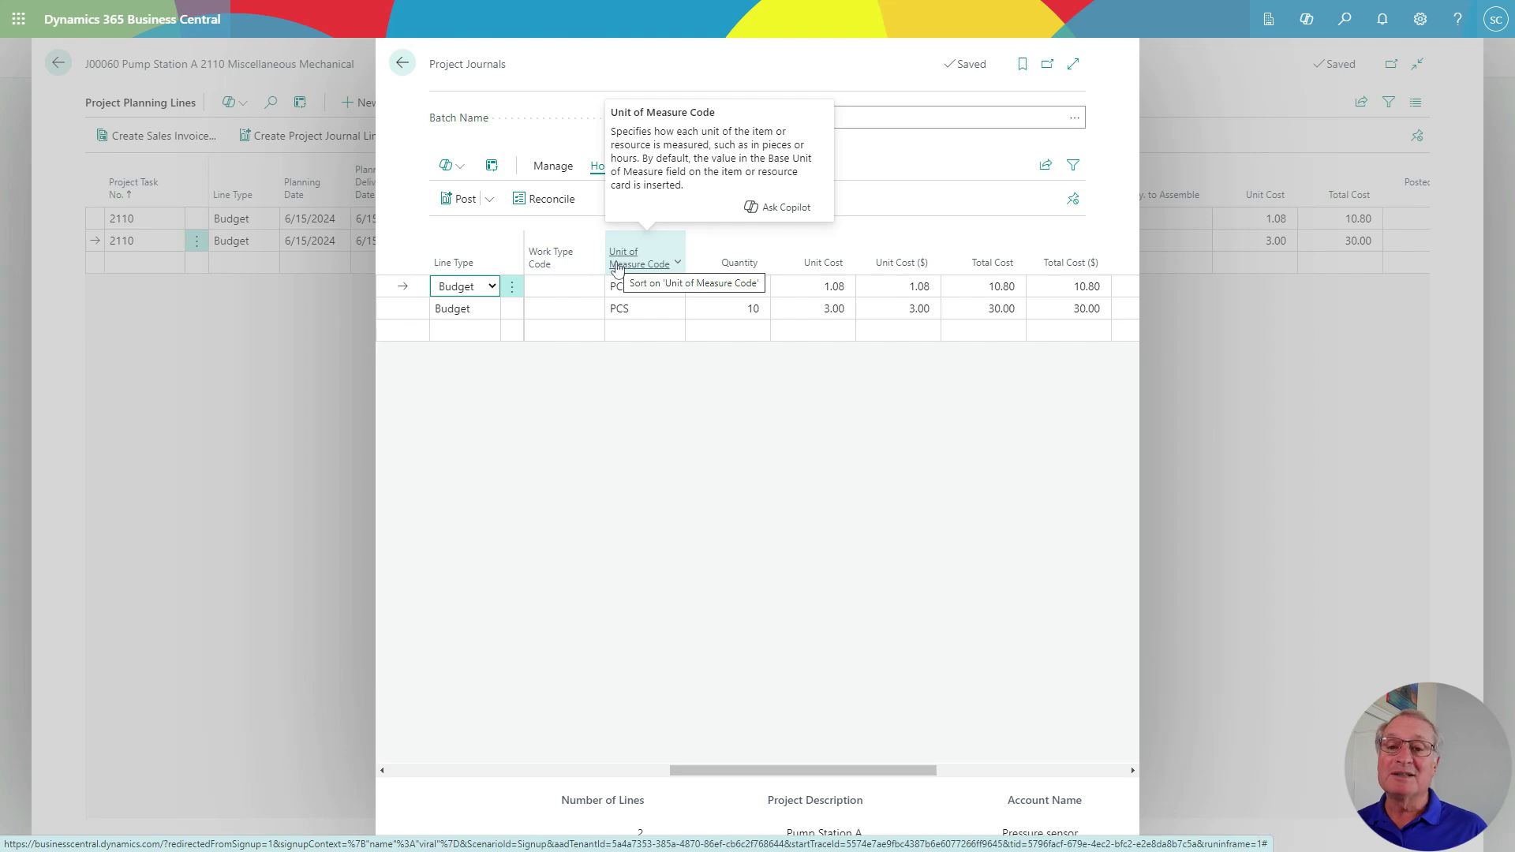
left_click(458, 199)
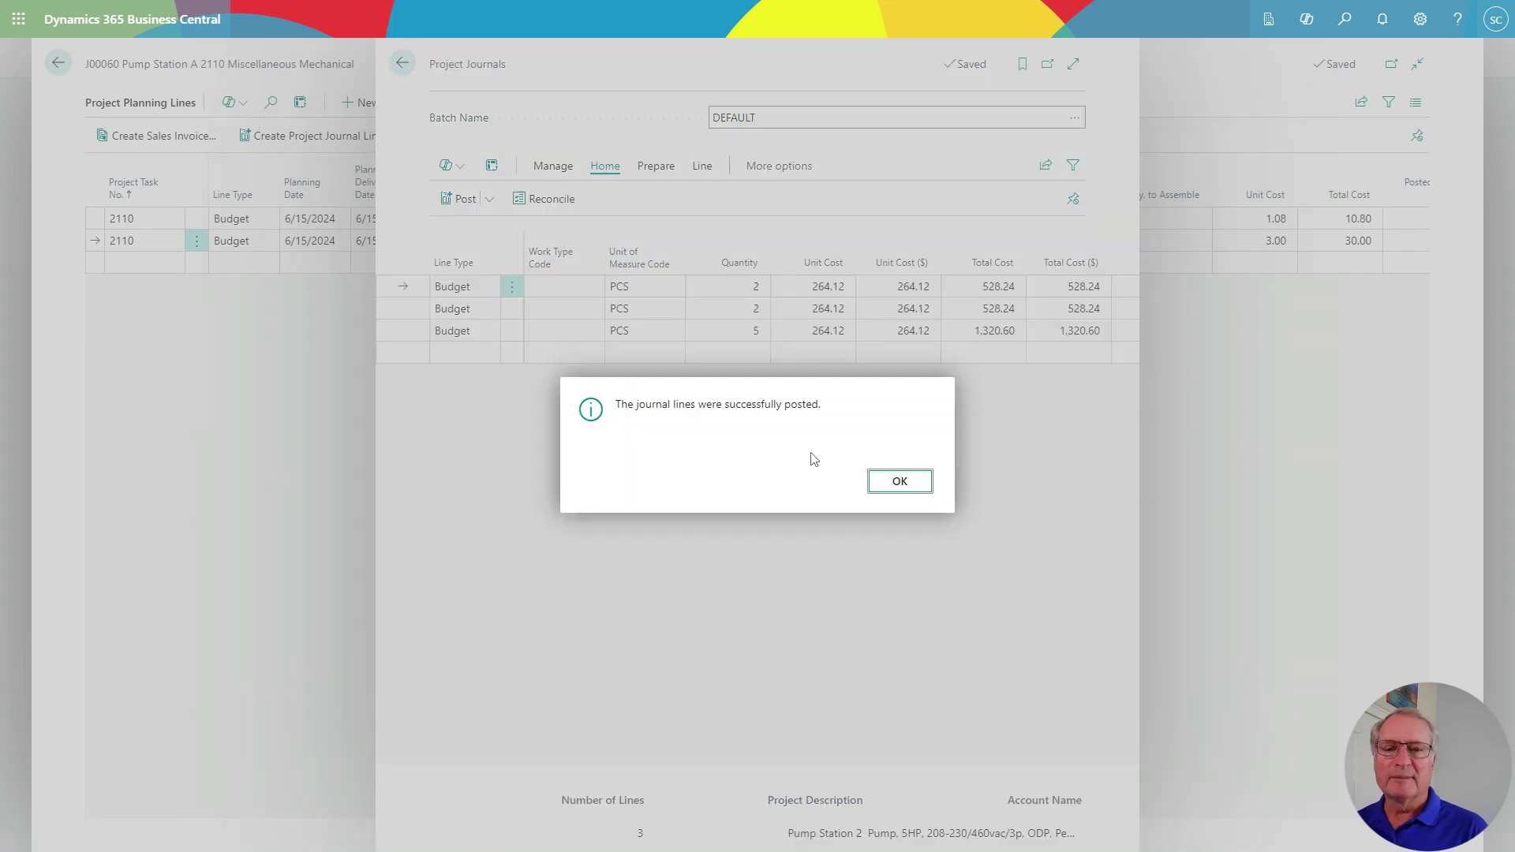
left_click(898, 481)
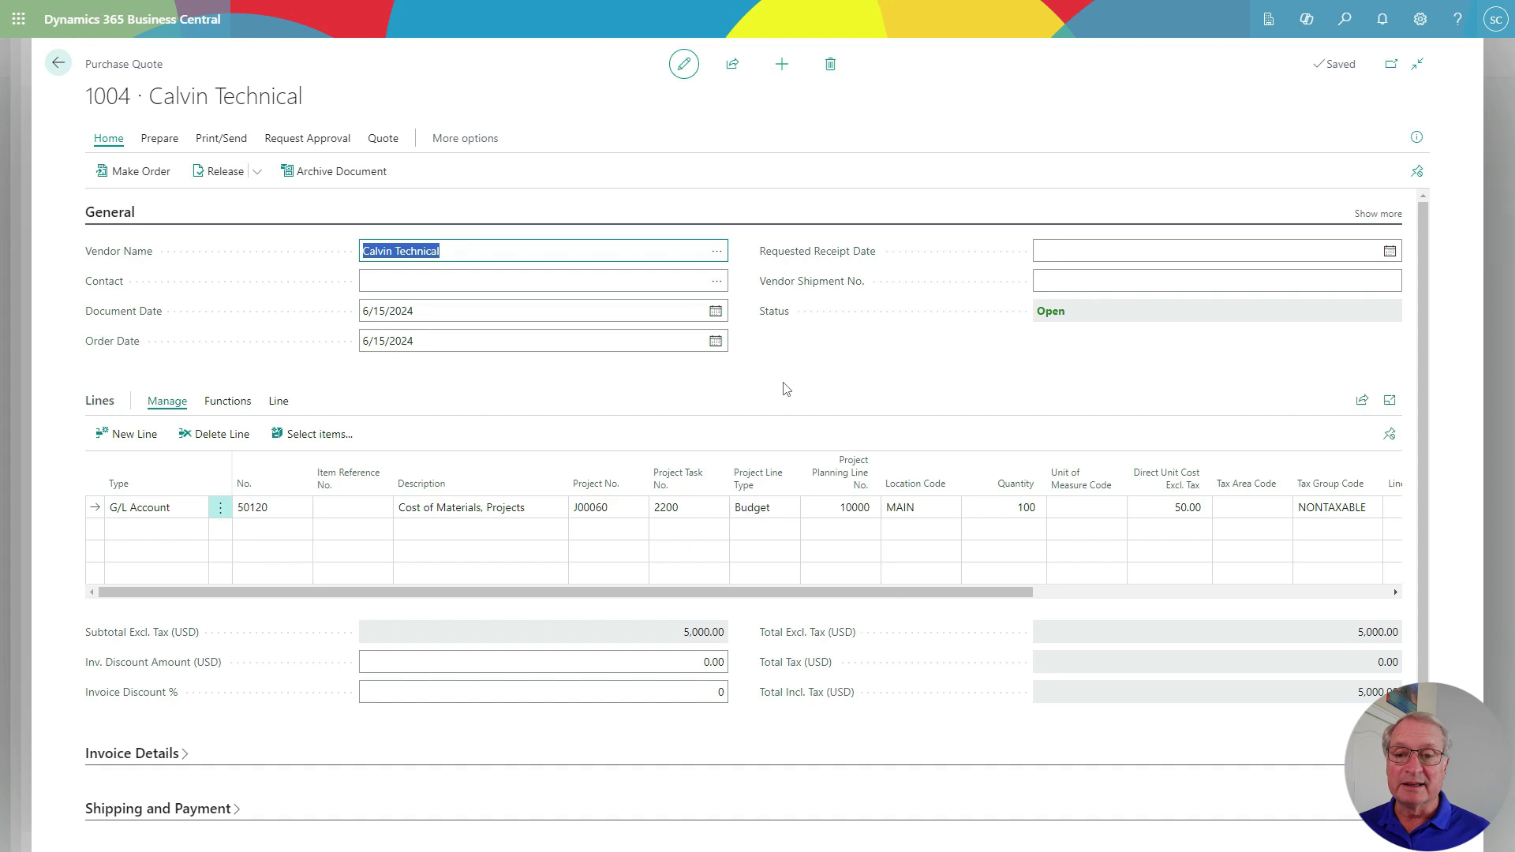
Verify the quote line's project number, task and linked planning line 10000
left_click(624, 507)
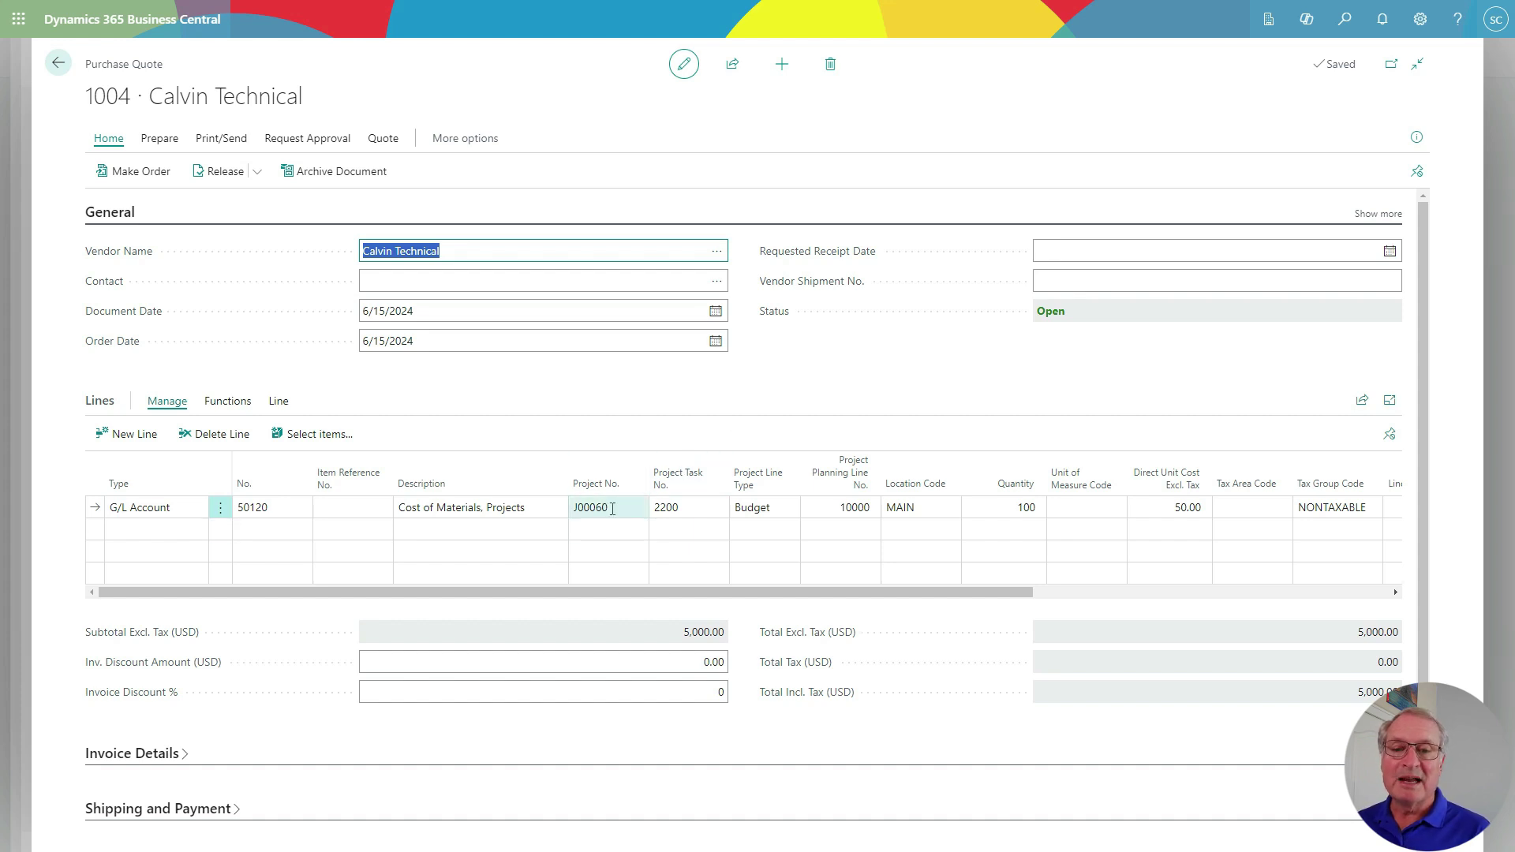
left_click(659, 511)
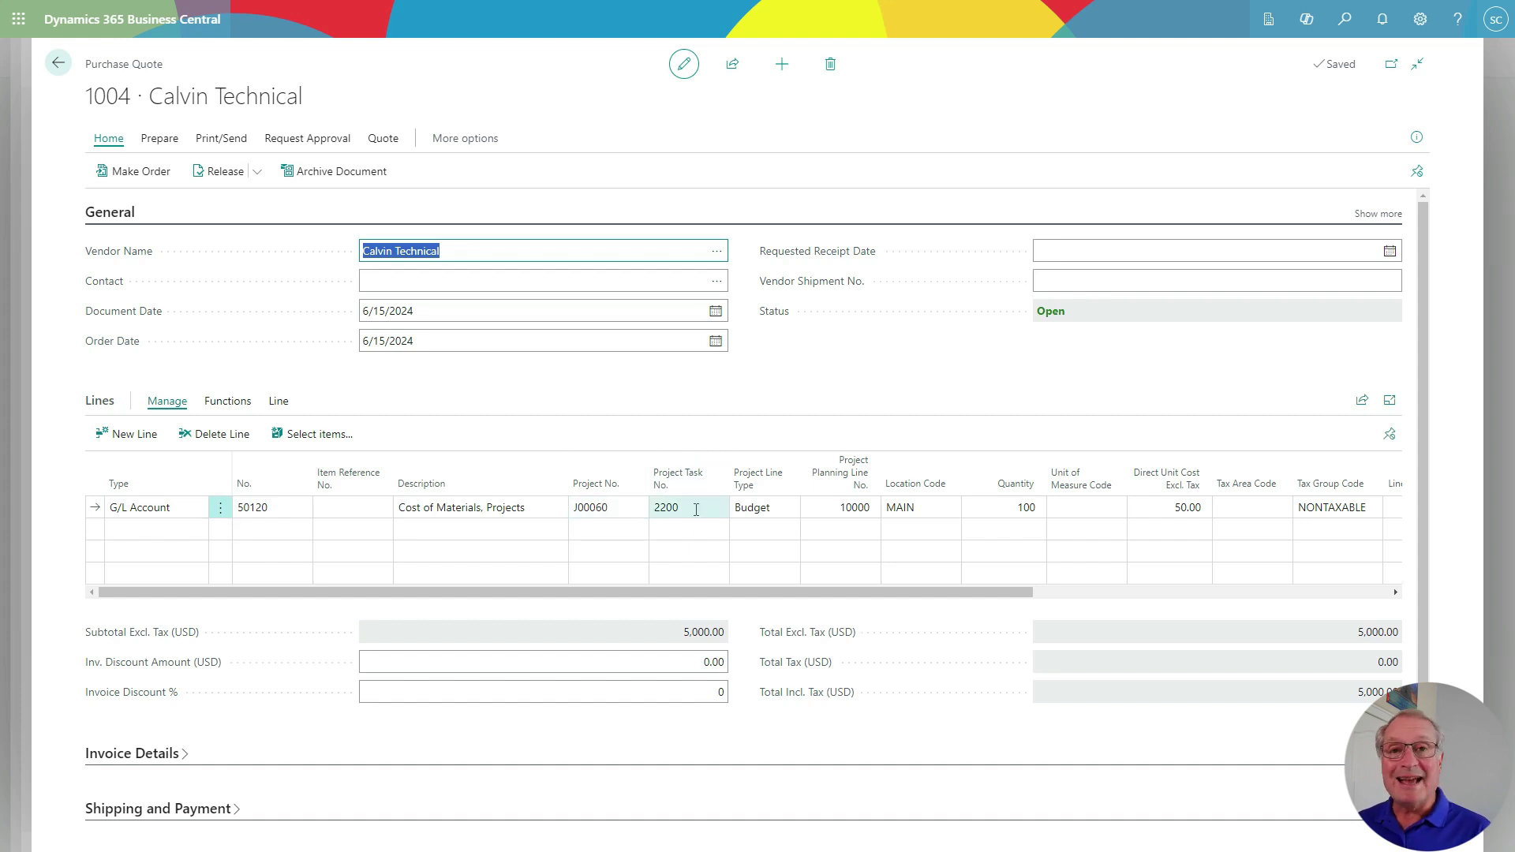
left_click(849, 507)
left_click(869, 510)
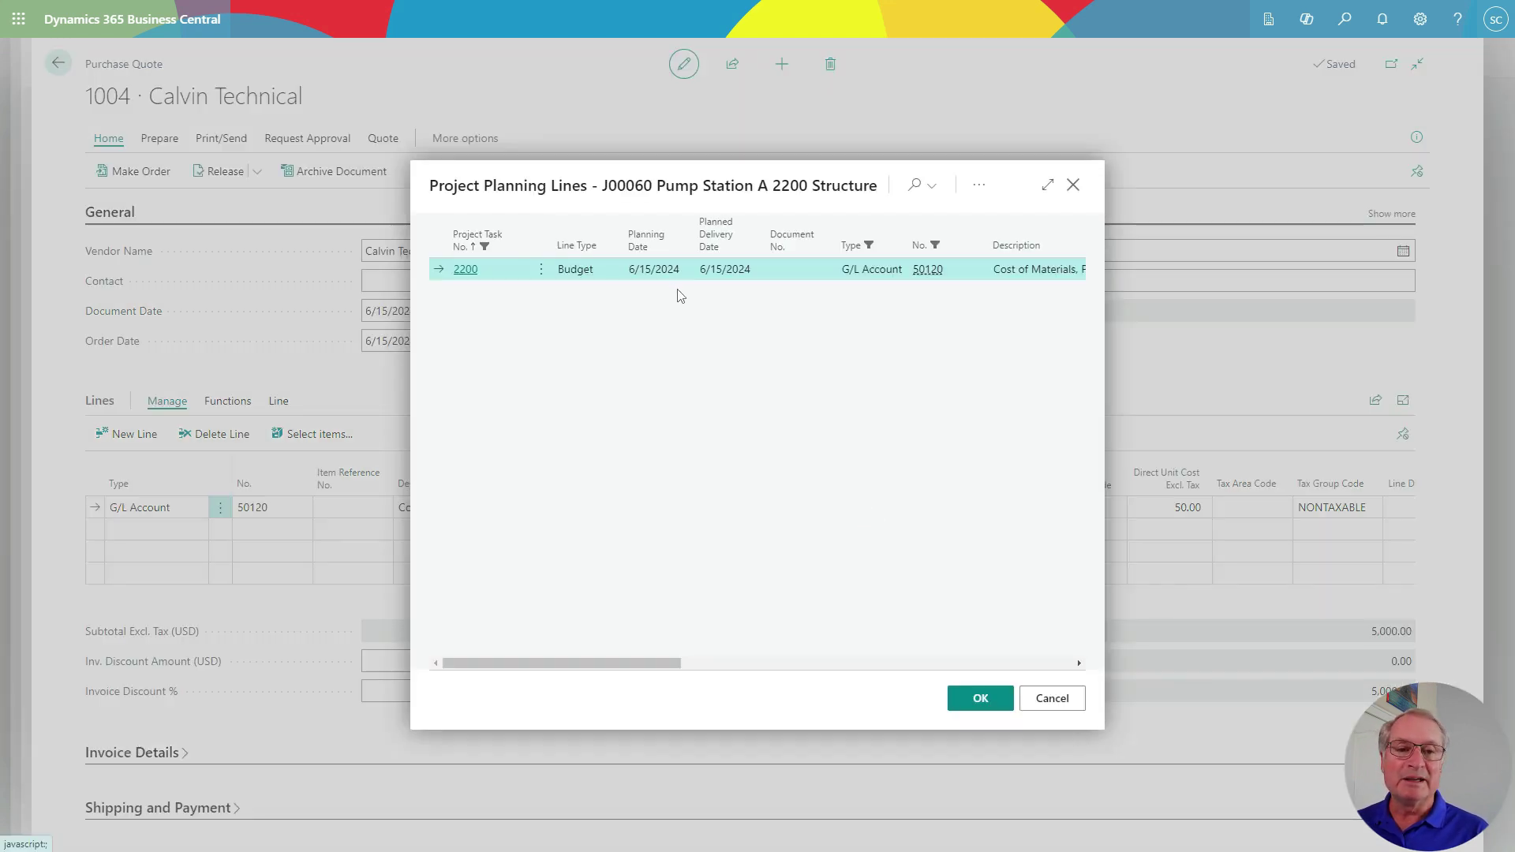
left_click(980, 699)
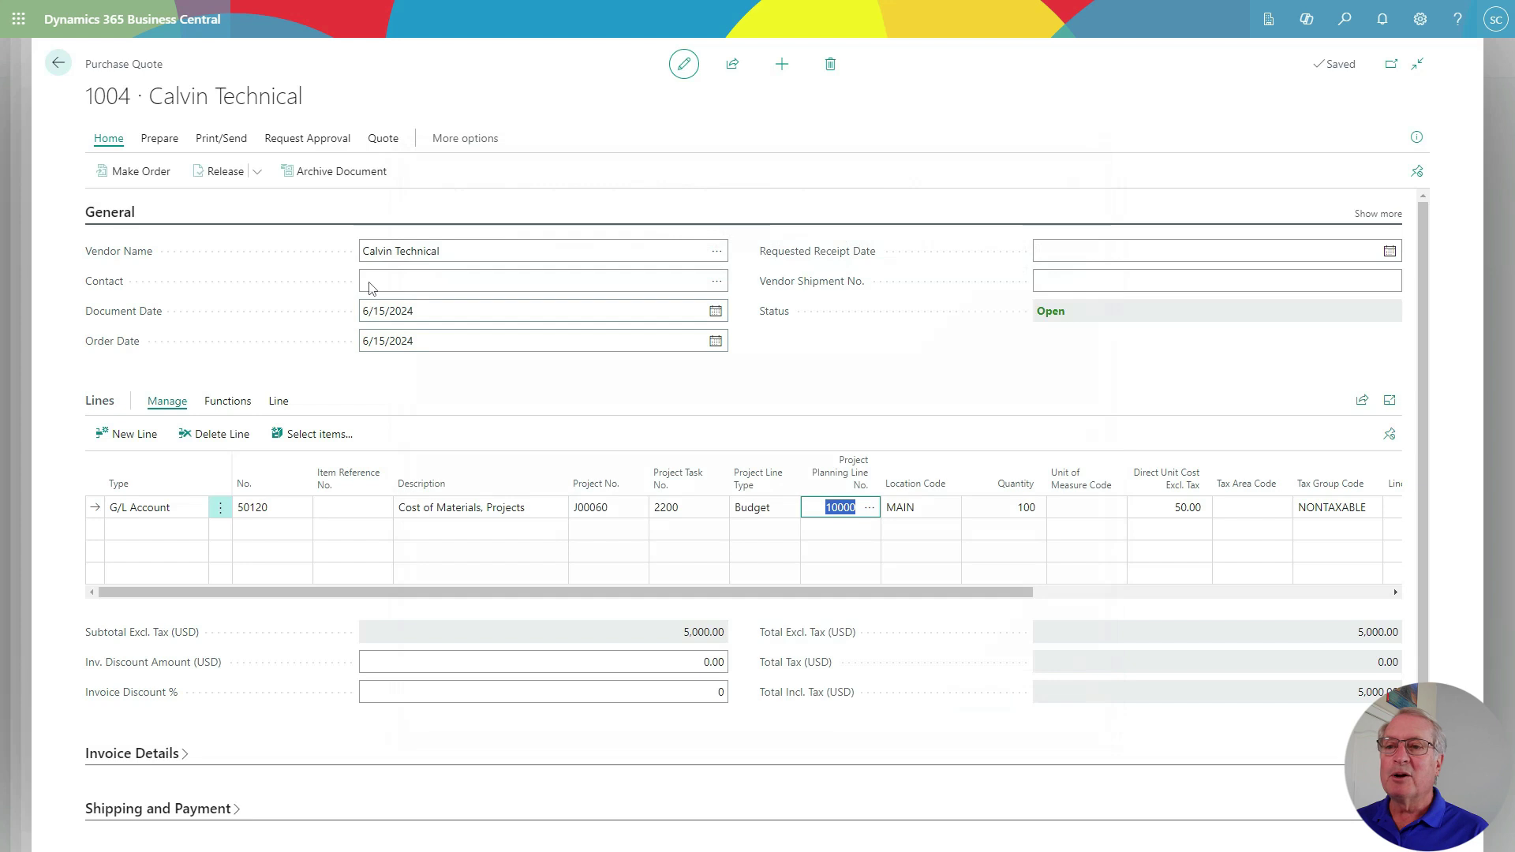
Convert the quote into a purchase order and begin entering its vendor invoice number
left_click(139, 173)
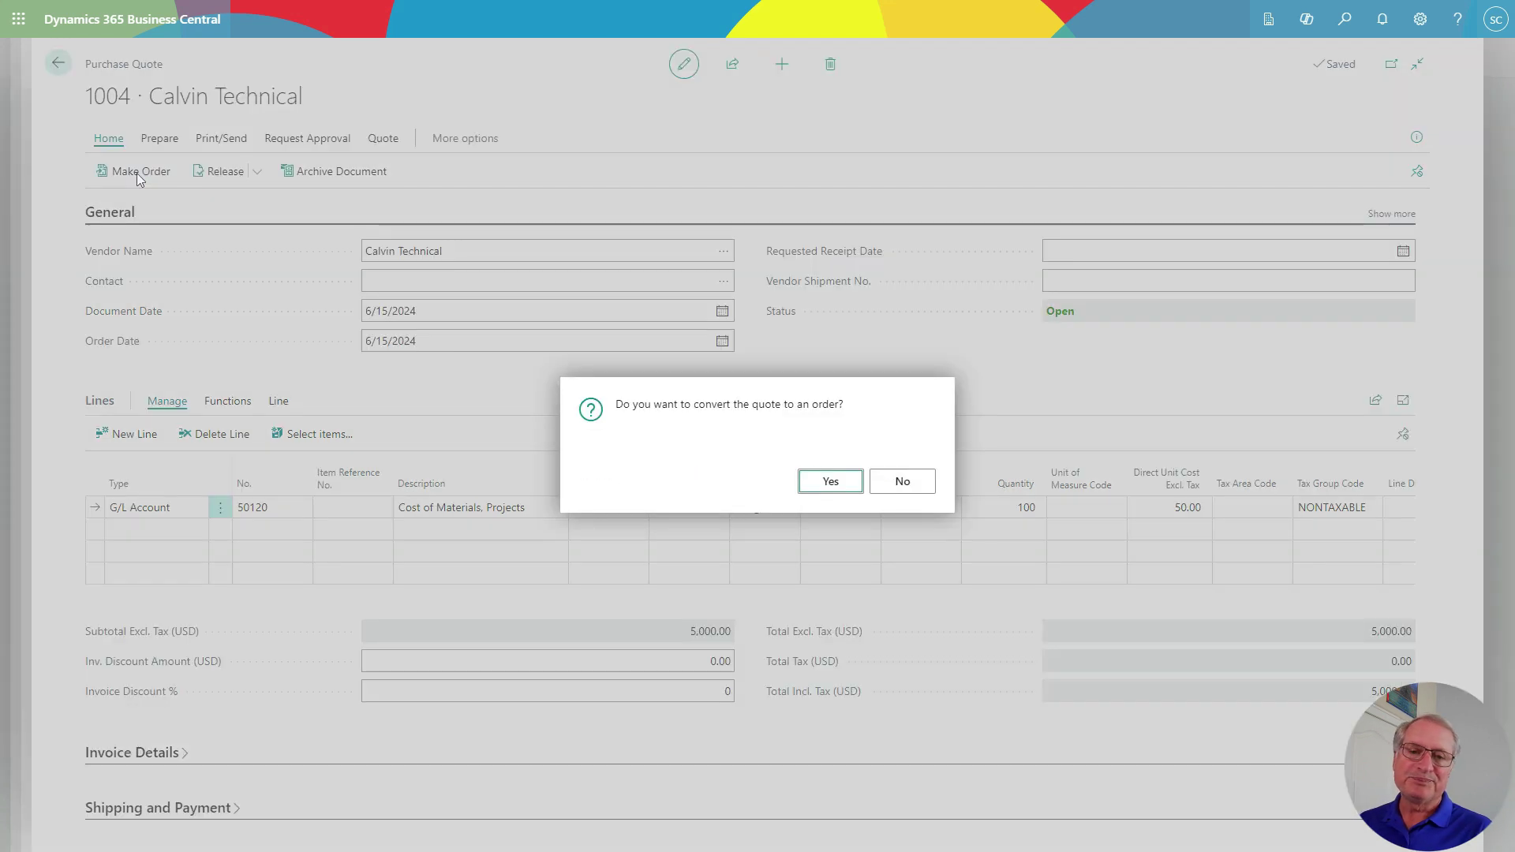
key("Return")
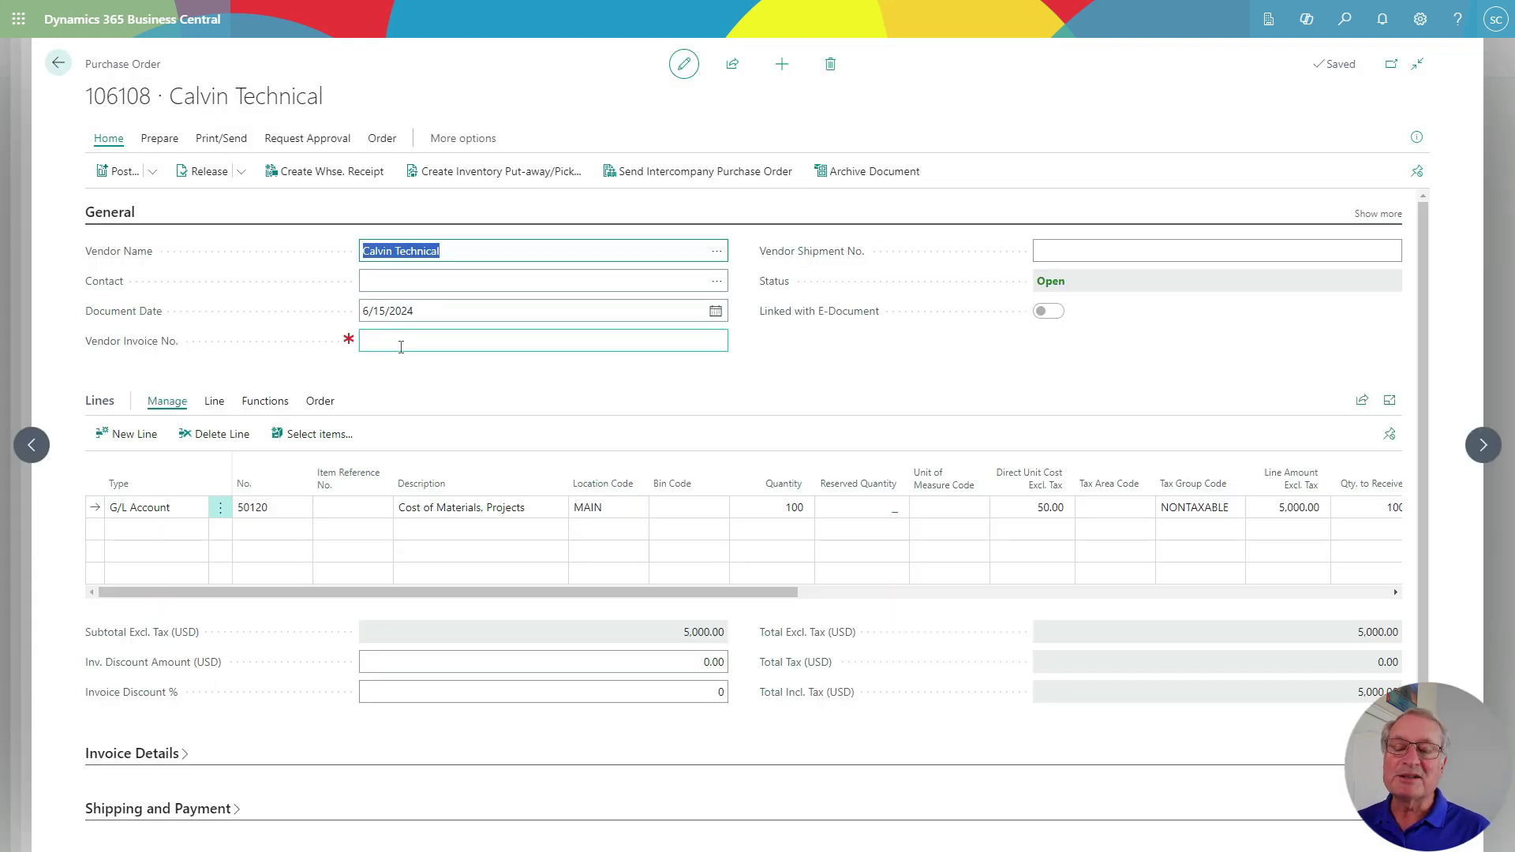
left_click(401, 347)
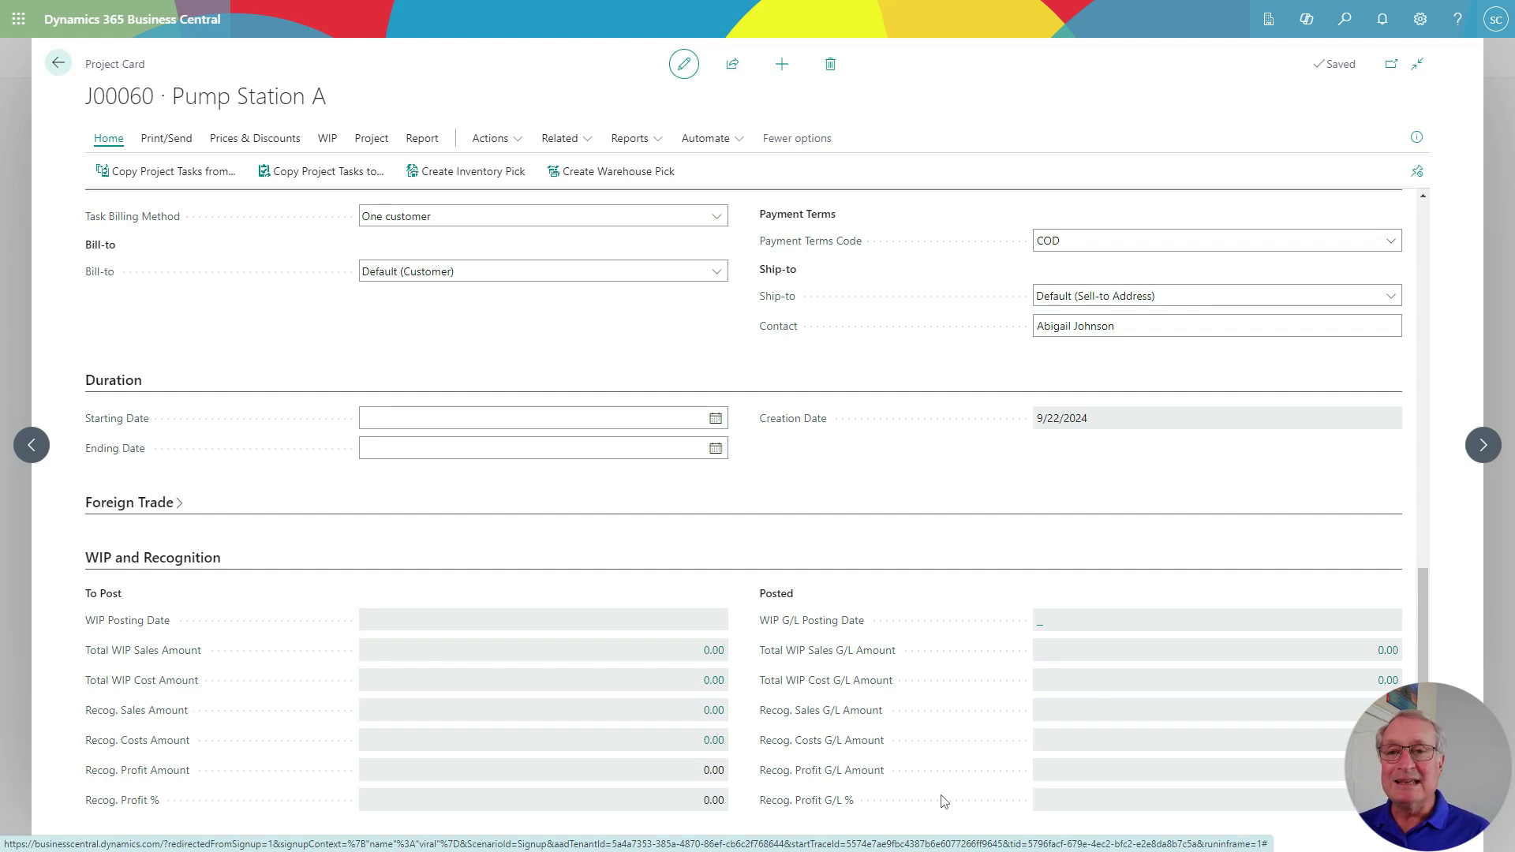
Calculate WIP for project J00060 (9,996.36 sales, 7,679.20 costs, 23.18% profit) and start posting WIP to G/L
left_click(327, 142)
left_click(136, 174)
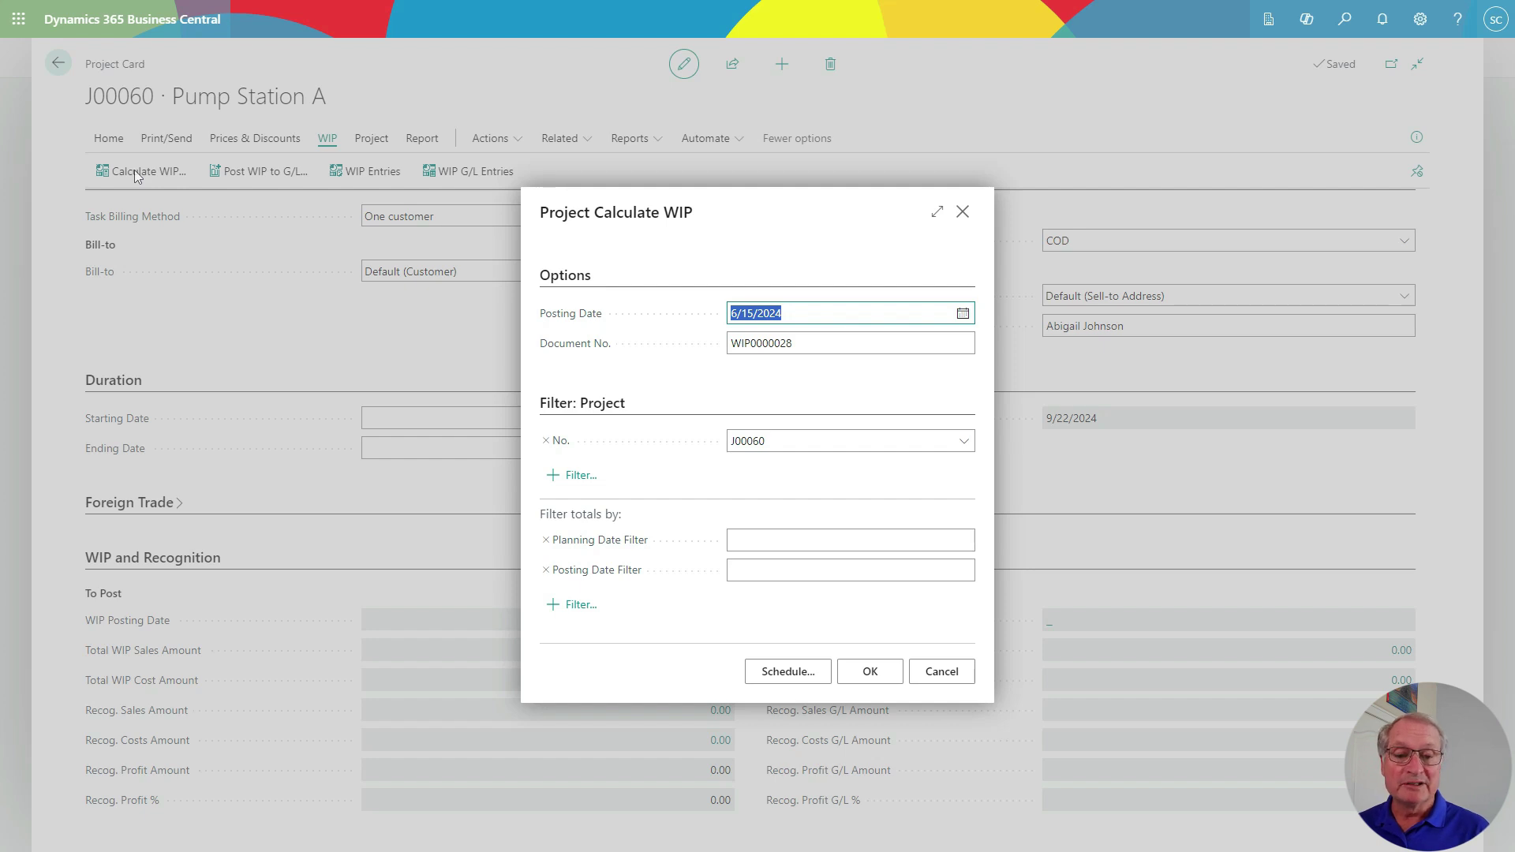
left_click(871, 670)
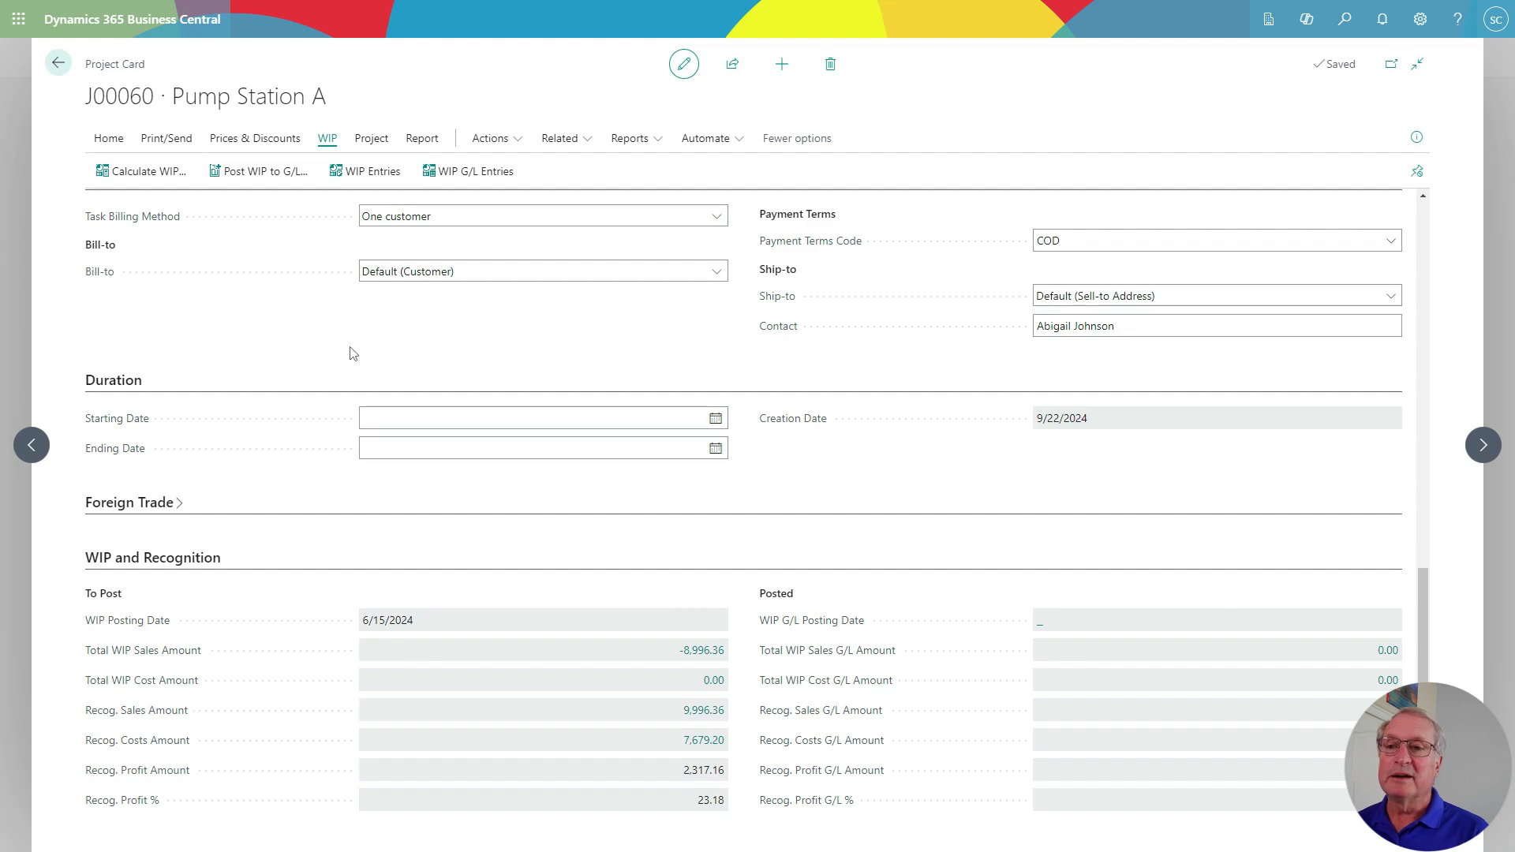
left_click(256, 180)
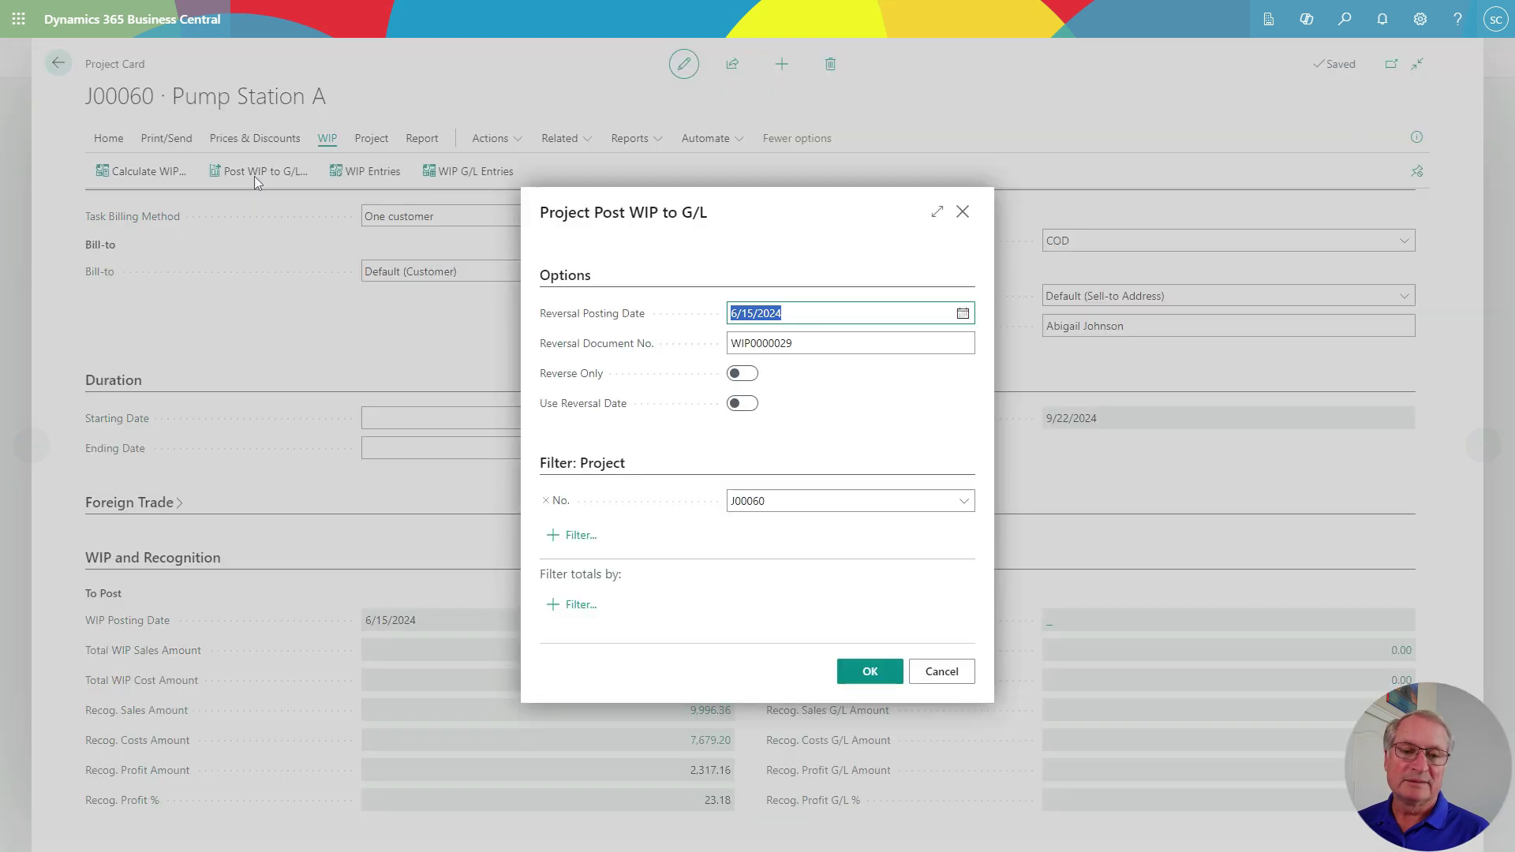